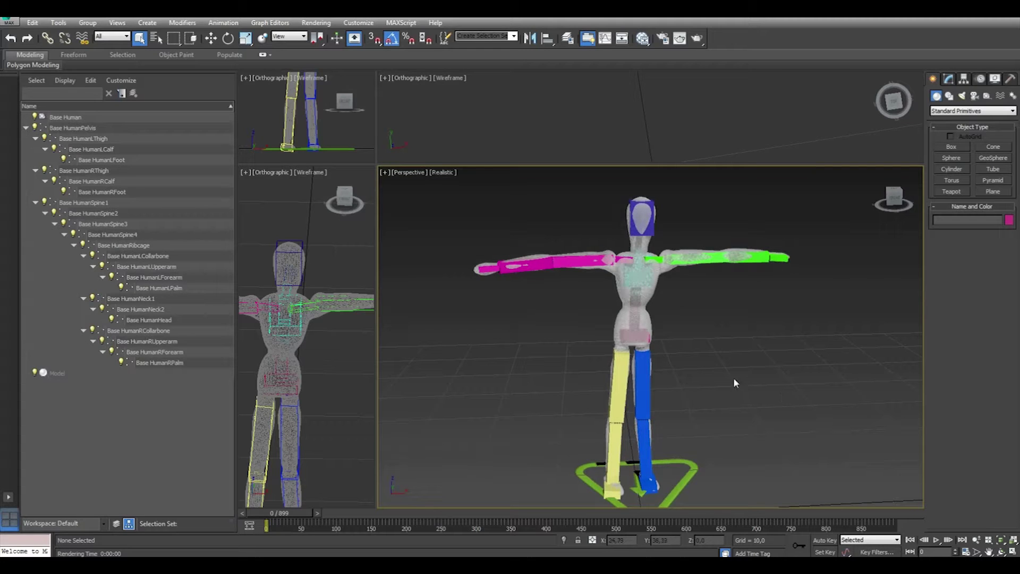
- Hide the rig's bones and render the perspective view of the wooden figure
{"action": "left_click_drag", "start_coordinate": [446, 184], "coordinate": [826, 522]}
{"action": "right_click", "coordinate": [629, 278]}
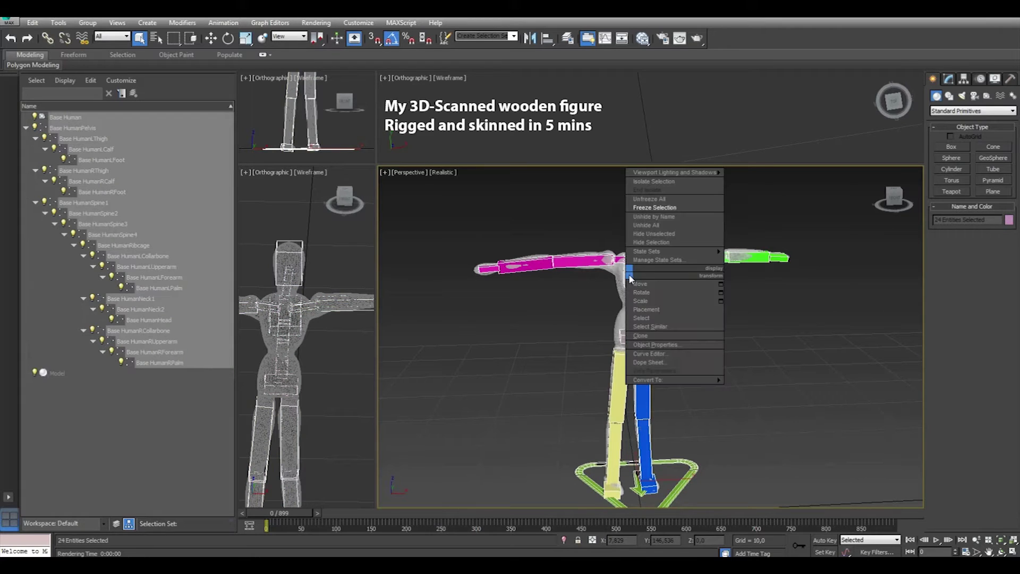
{"action": "left_click", "coordinate": [648, 244]}
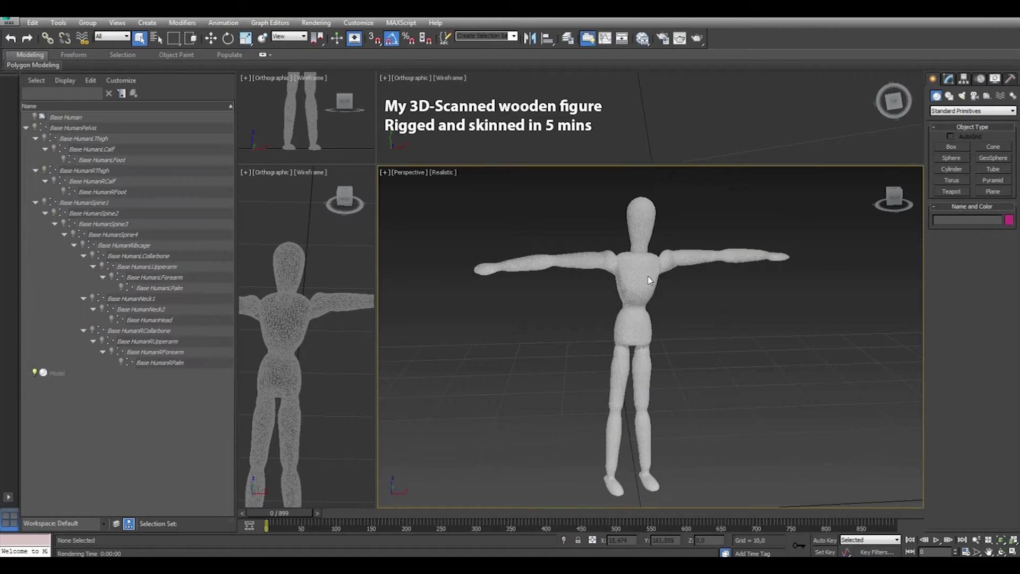
{"action": "key", "text": "shift+q"}
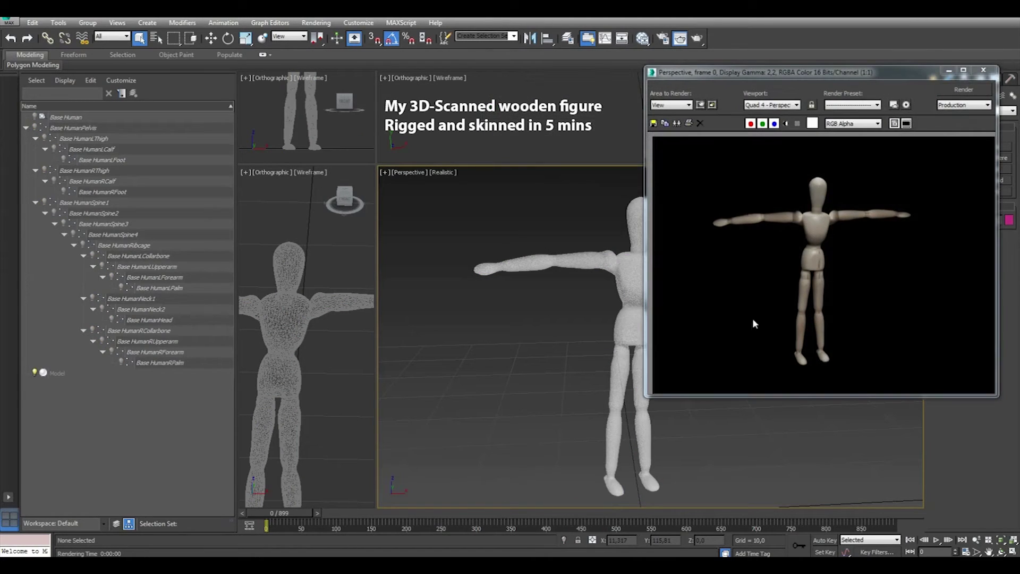
{"action": "left_click", "coordinate": [983, 70]}
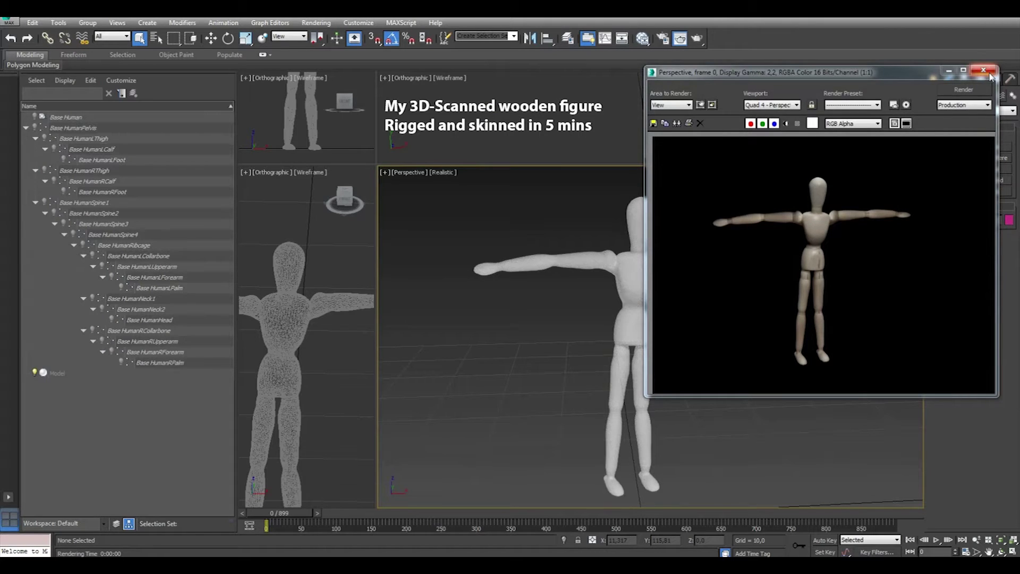
- Unhide all bones, select Base HumanSpine1, orbit the character, then clear the selection
{"action": "right_click", "coordinate": [627, 277]}
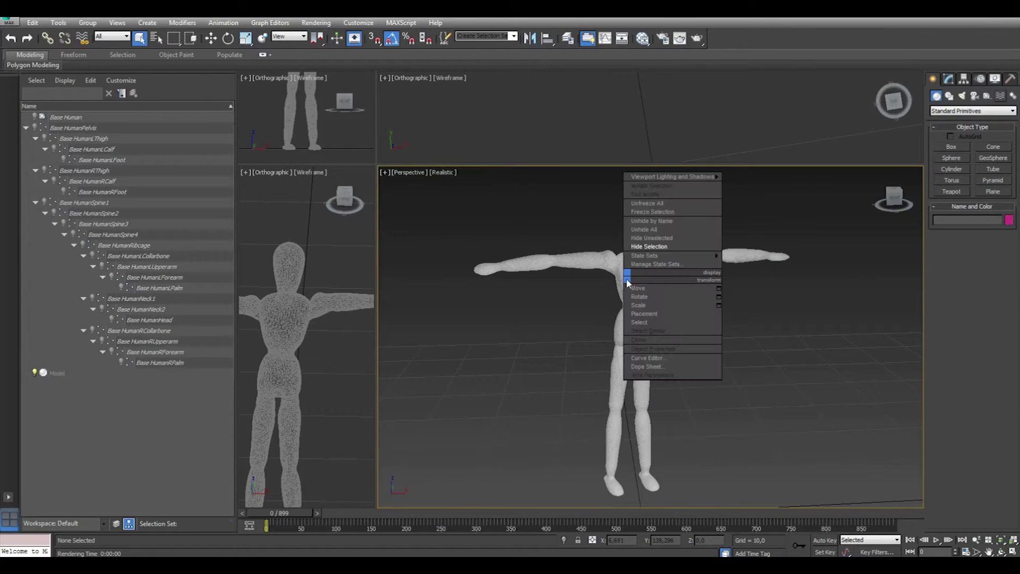
{"action": "left_click", "coordinate": [646, 241]}
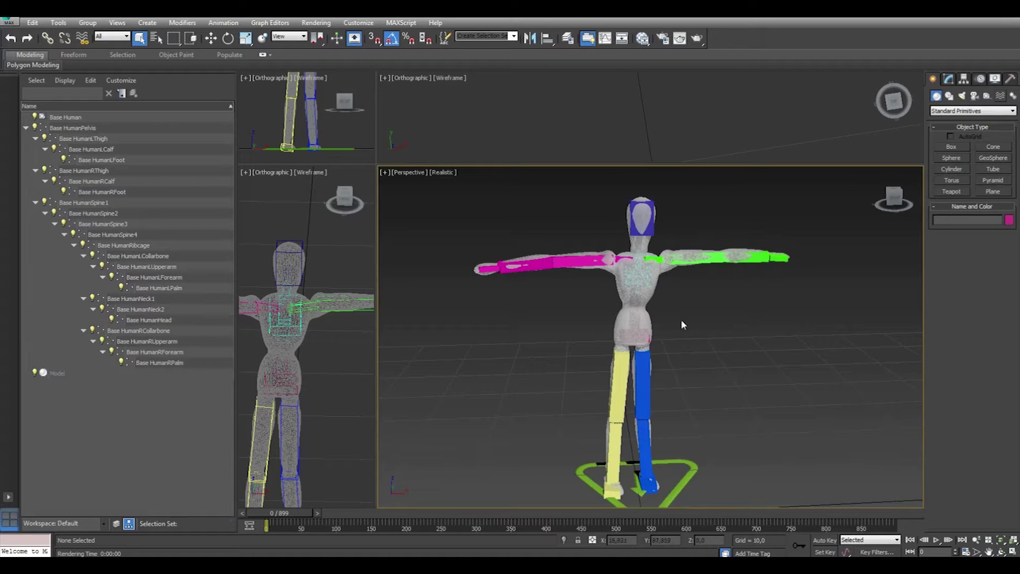
{"action": "left_click", "coordinate": [642, 323]}
{"action": "mouse_move", "coordinate": [726, 358]}
{"action": "middle_mouse_down", "text": "alt"}
{"action": "mouse_move", "coordinate": [693, 372]}
{"action": "mouse_move", "coordinate": [416, 372]}
{"action": "mouse_move", "coordinate": [333, 361]}
{"action": "middle_mouse_up", "text": "alt"}
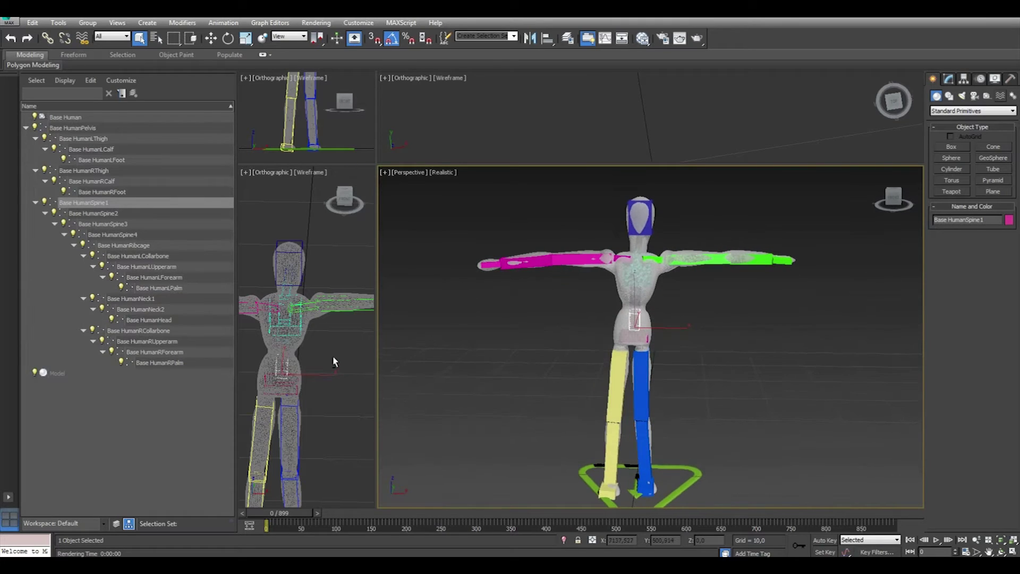
{"action": "middle_click_drag", "start_coordinate": [512, 324], "coordinate": [521, 319], "text": "alt"}
{"action": "left_click", "coordinate": [541, 311]}
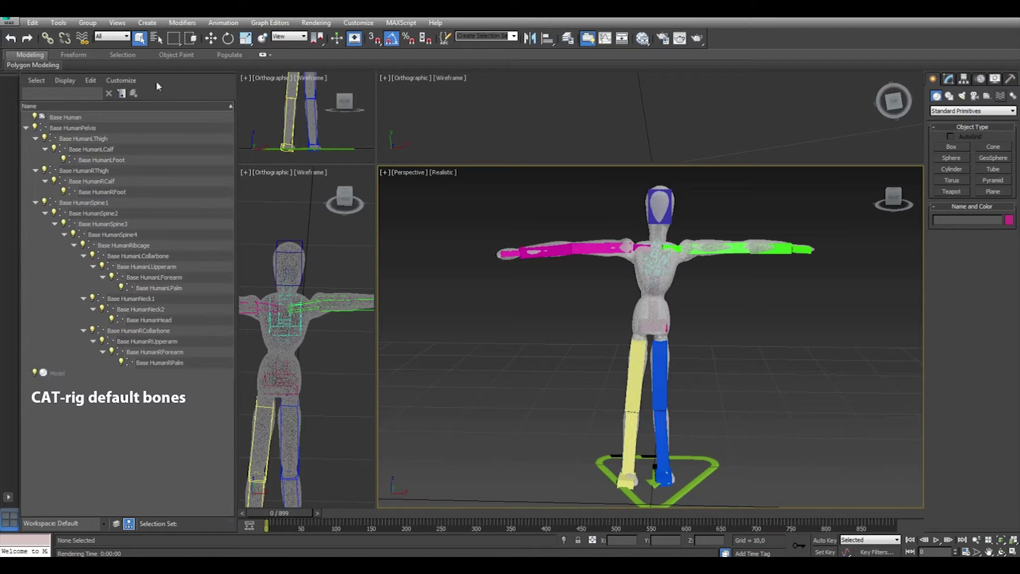
- Export the figure to D: as wooden_unnamed FBX, accepting the settings and dismissing warnings
{"action": "left_click", "coordinate": [10, 22]}
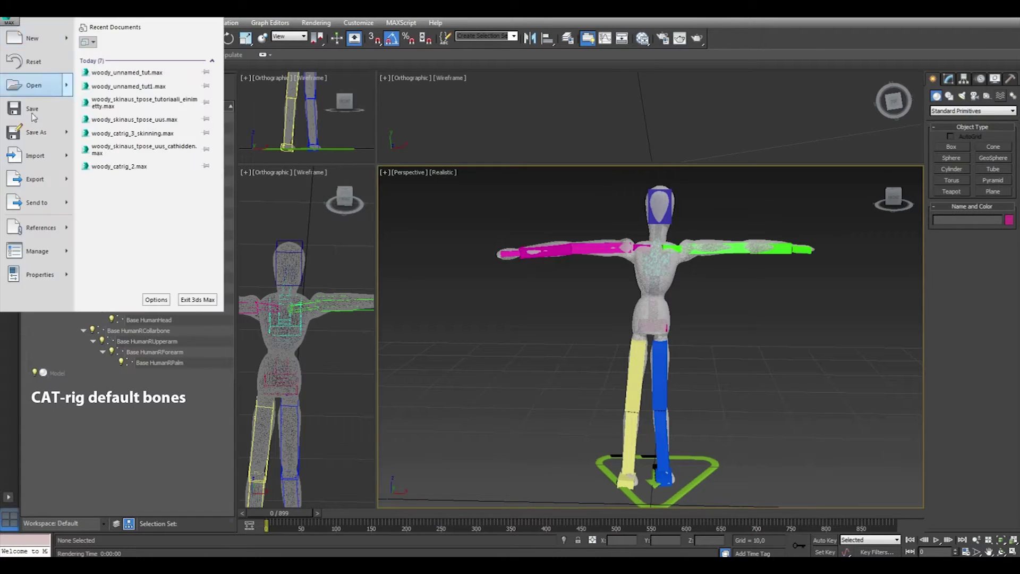
{"action": "left_click", "coordinate": [35, 180]}
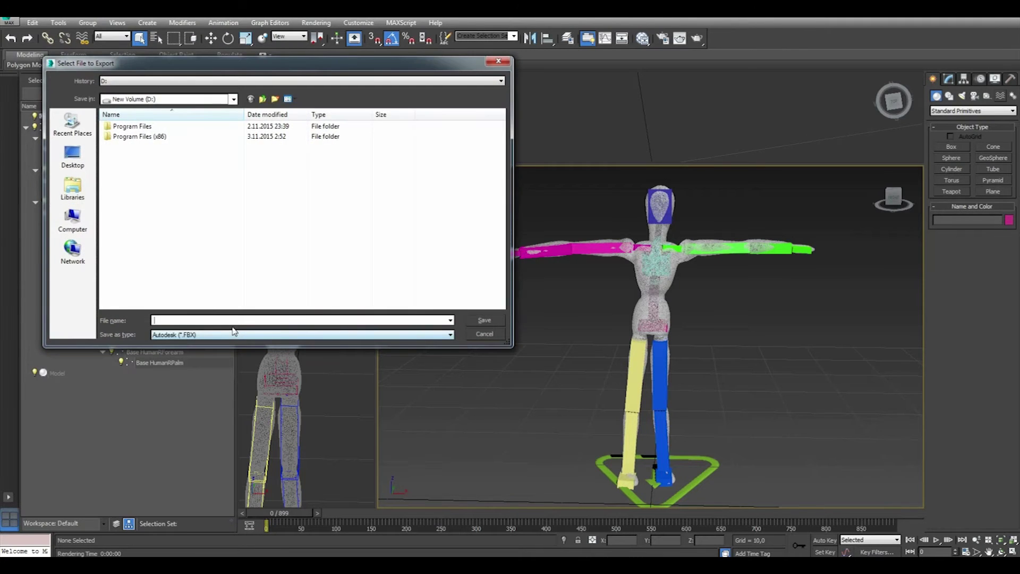
{"action": "type", "text": "wooden_unnamed"}
{"action": "left_click", "coordinate": [485, 319]}
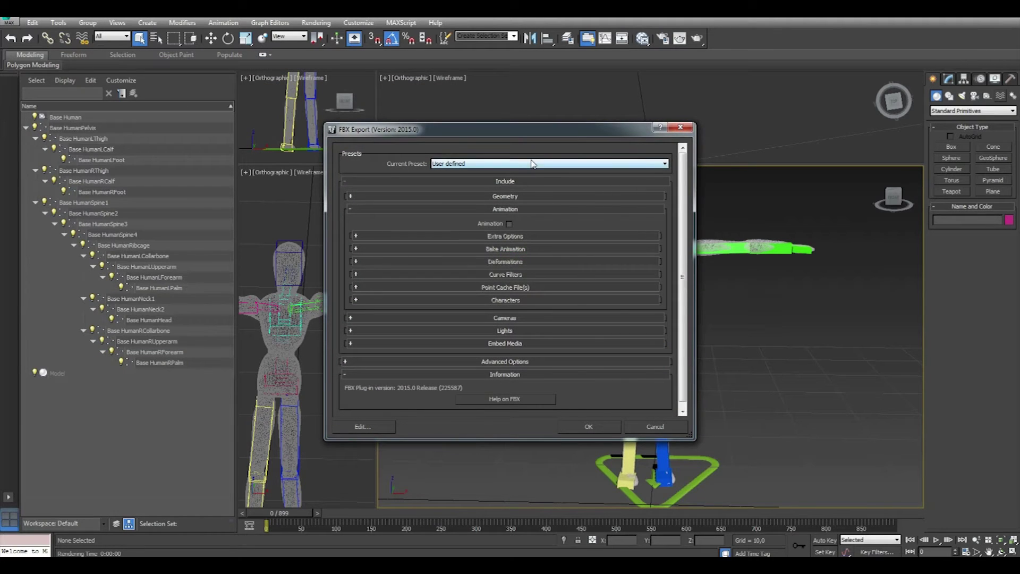
{"action": "left_click", "coordinate": [594, 426]}
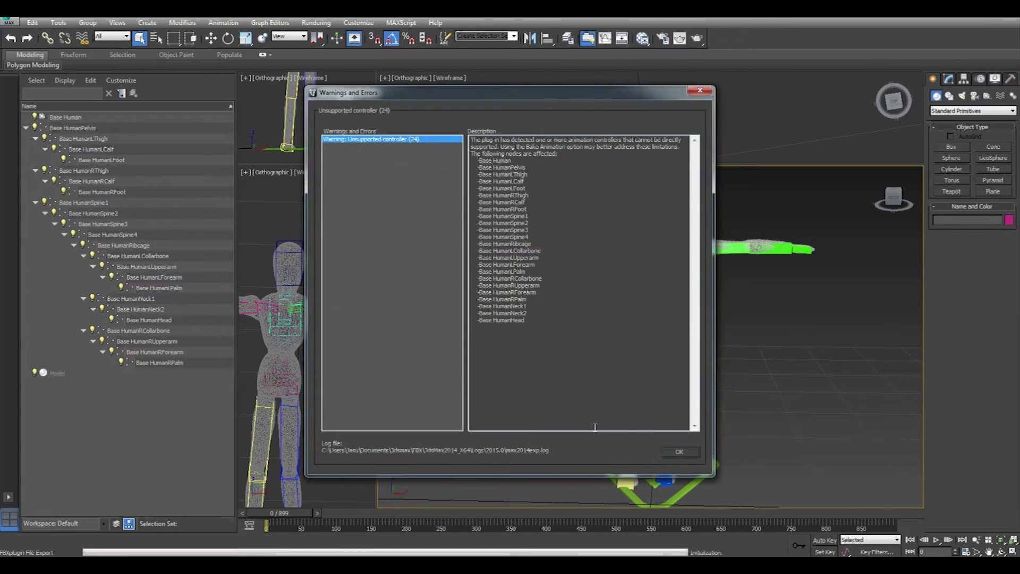
{"action": "left_click_drag", "start_coordinate": [475, 143], "coordinate": [585, 325]}
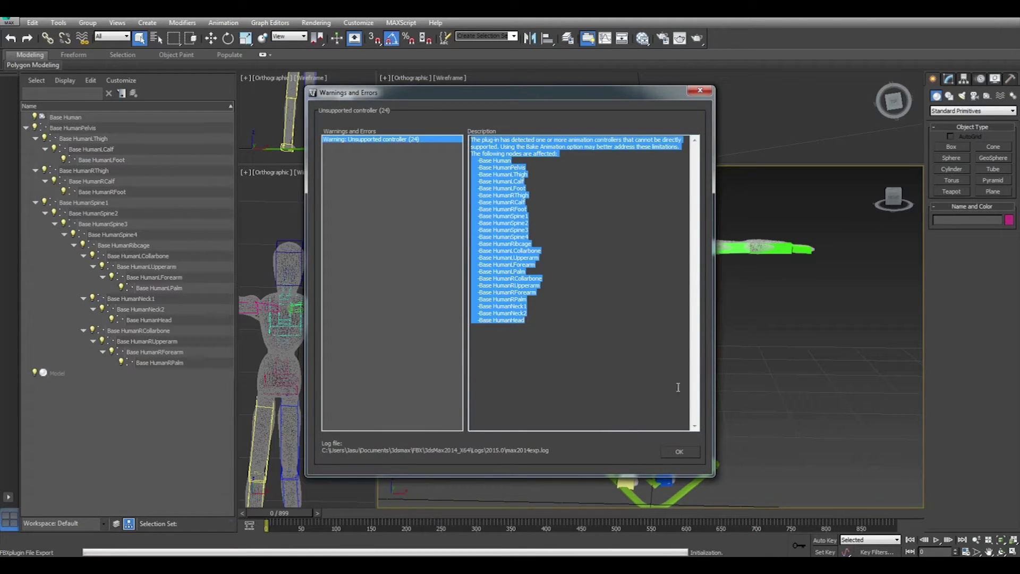
{"action": "left_click", "coordinate": [687, 456]}
{"action": "left_click", "coordinate": [686, 455]}
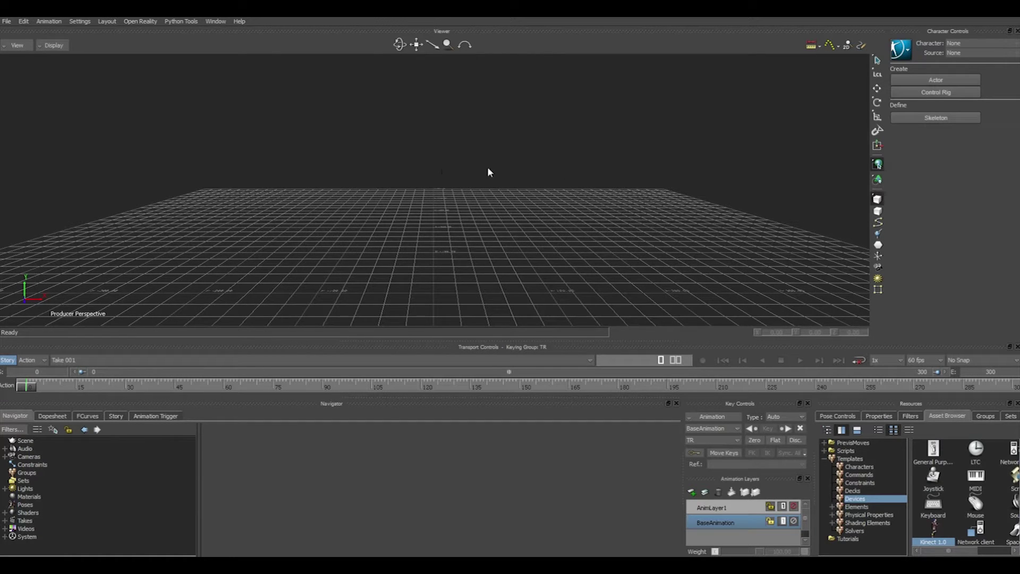
- Add a Kinect 1.0 device bound to a new reference skeleton and switch it online
{"action": "left_click_drag", "start_coordinate": [940, 534], "coordinate": [457, 166]}
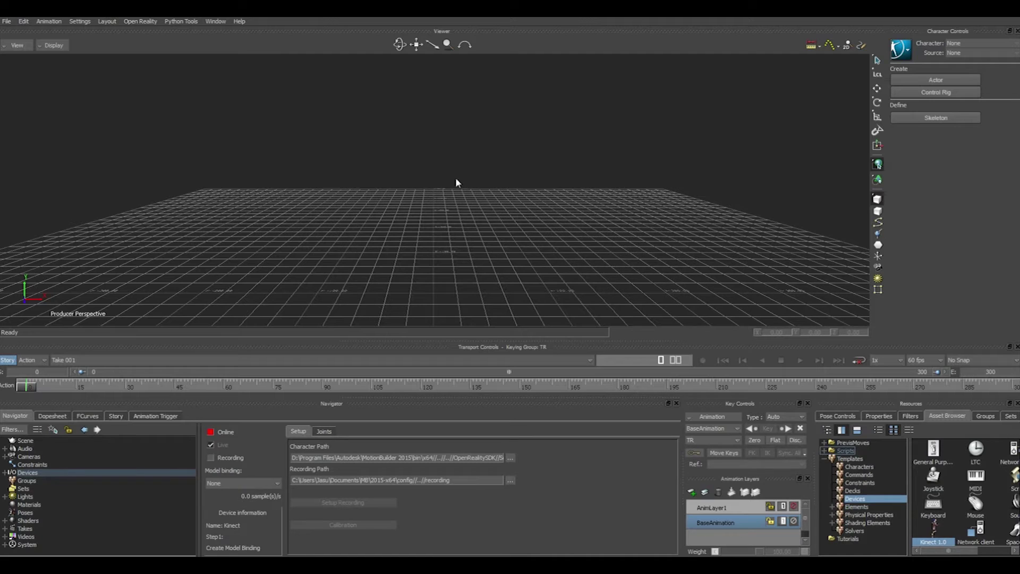
{"action": "left_click", "coordinate": [270, 482]}
{"action": "left_click", "coordinate": [228, 502]}
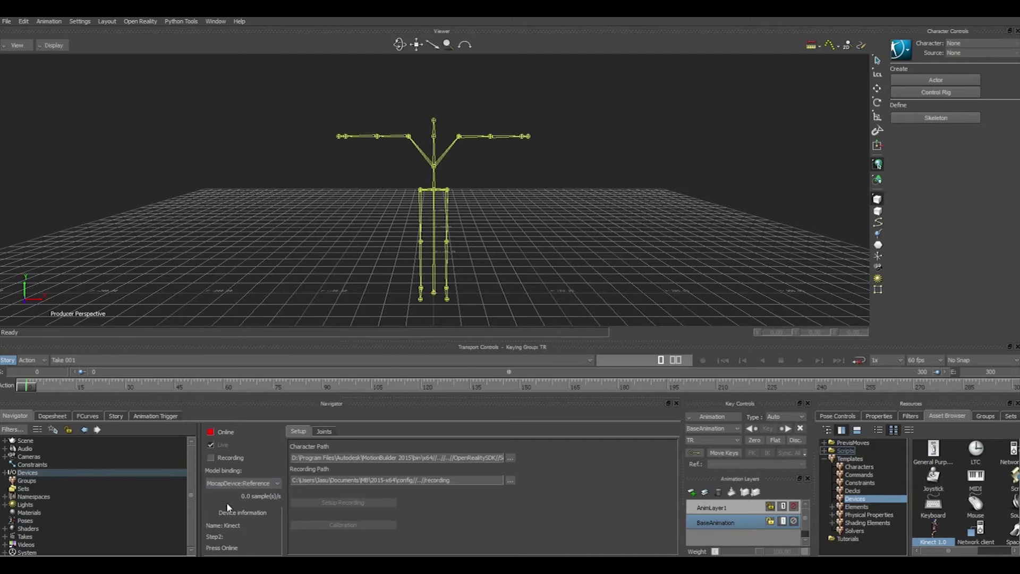
{"action": "left_click", "coordinate": [211, 431]}
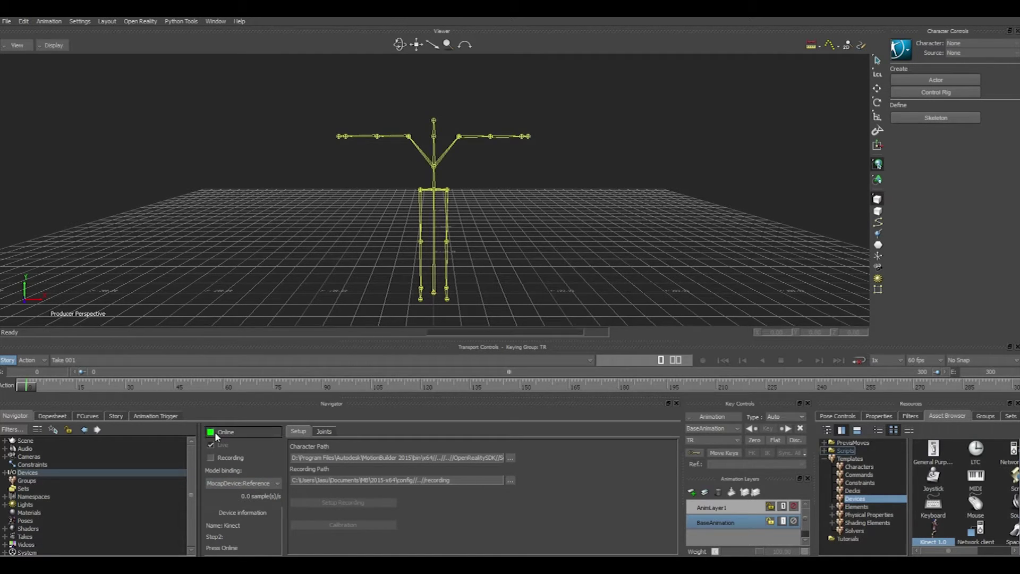
{"action": "left_click", "coordinate": [552, 314]}
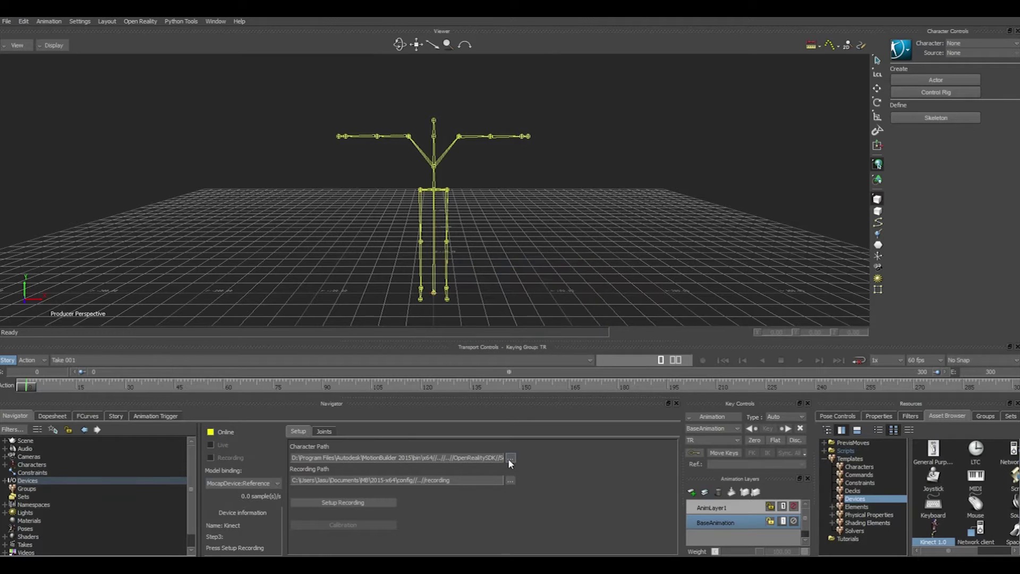
- Load wooden_unnamed.FBX as the Kinect character and set up recording
{"action": "left_click", "coordinate": [509, 458]}
{"action": "left_click", "coordinate": [467, 248]}
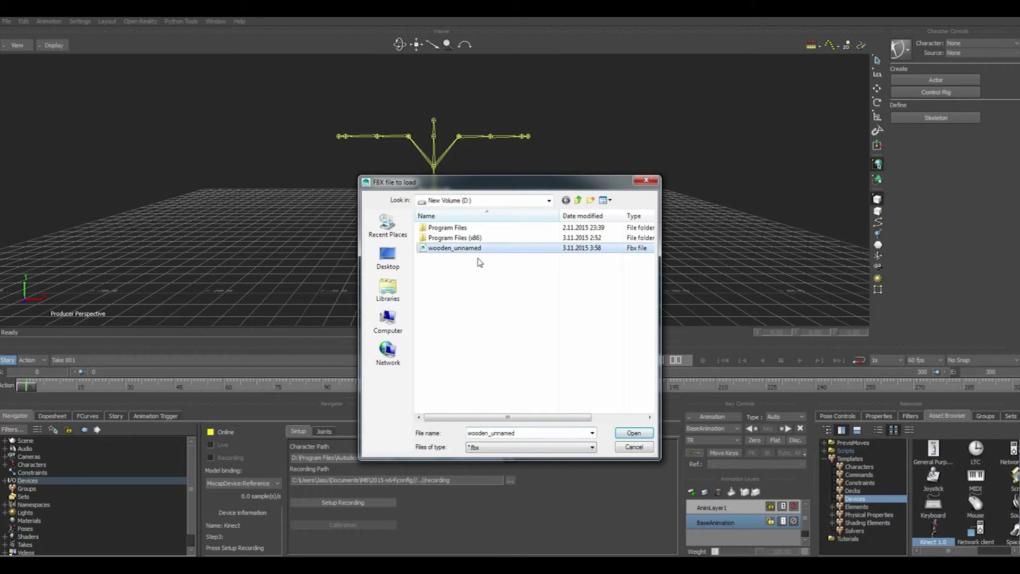
{"action": "left_click", "coordinate": [633, 433]}
{"action": "left_click", "coordinate": [352, 503]}
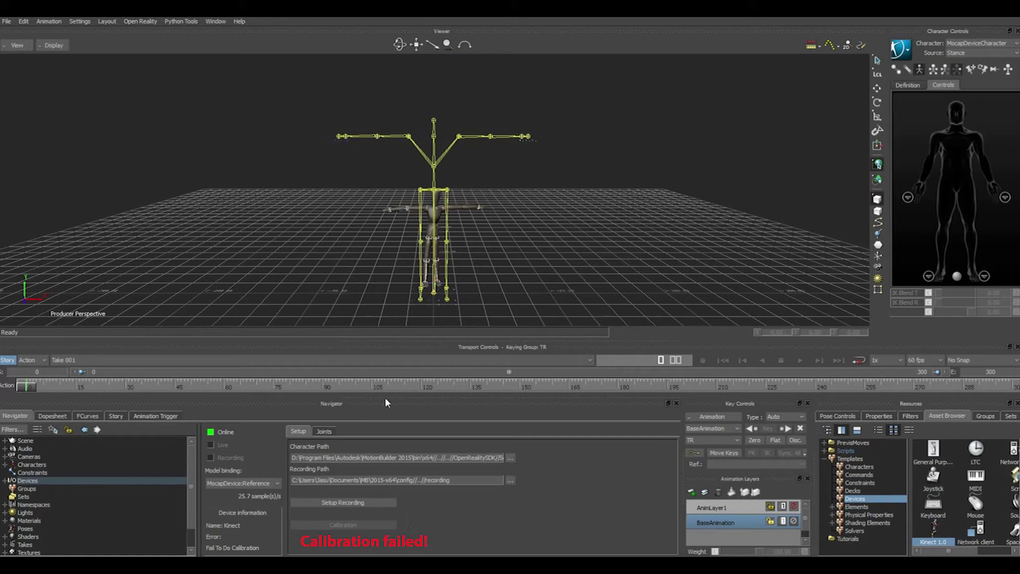
{"action": "left_click", "coordinate": [7, 23]}
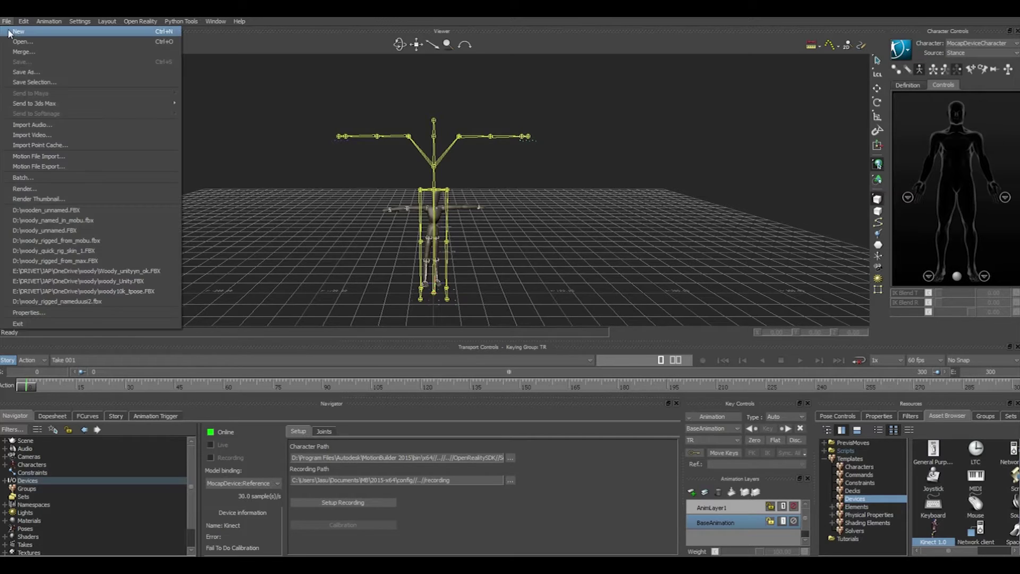
- Discard the unsaved scene and open wooden_unnamed.fbx, confirming the Open Options
{"action": "left_click", "coordinate": [513, 317]}
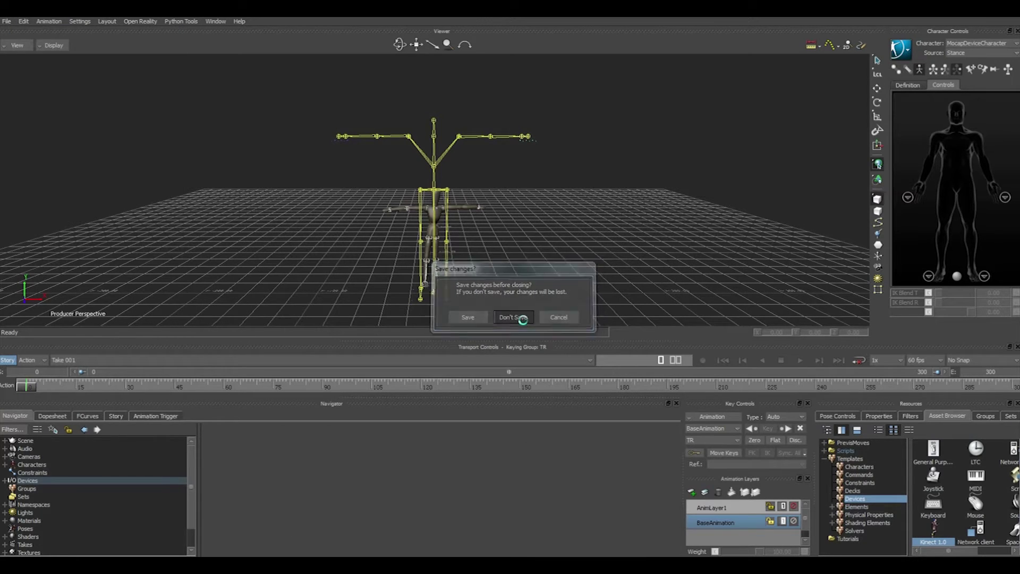
{"action": "left_click", "coordinate": [6, 22]}
{"action": "left_click", "coordinate": [21, 42]}
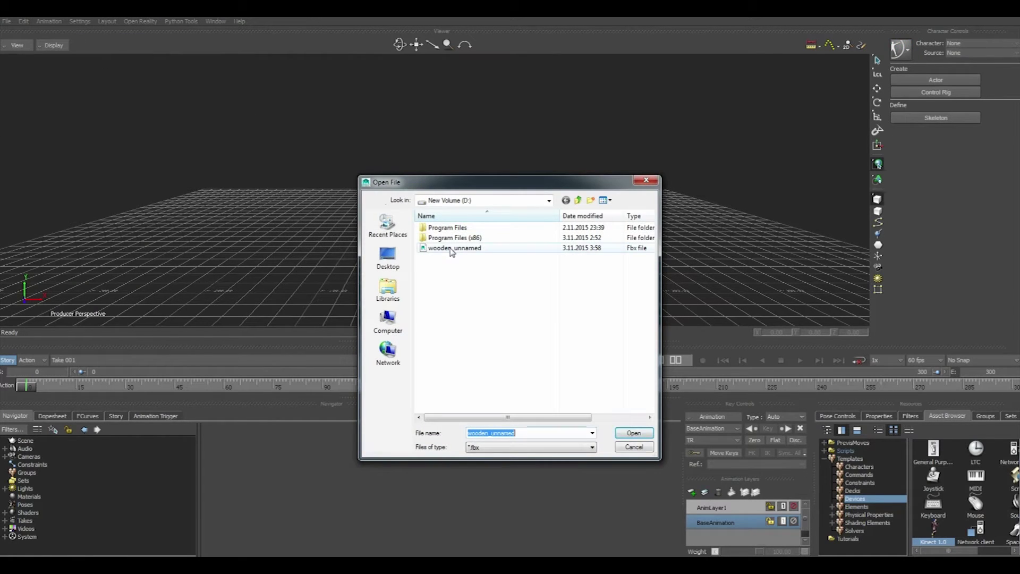
{"action": "left_click", "coordinate": [495, 249]}
{"action": "left_click", "coordinate": [632, 433]}
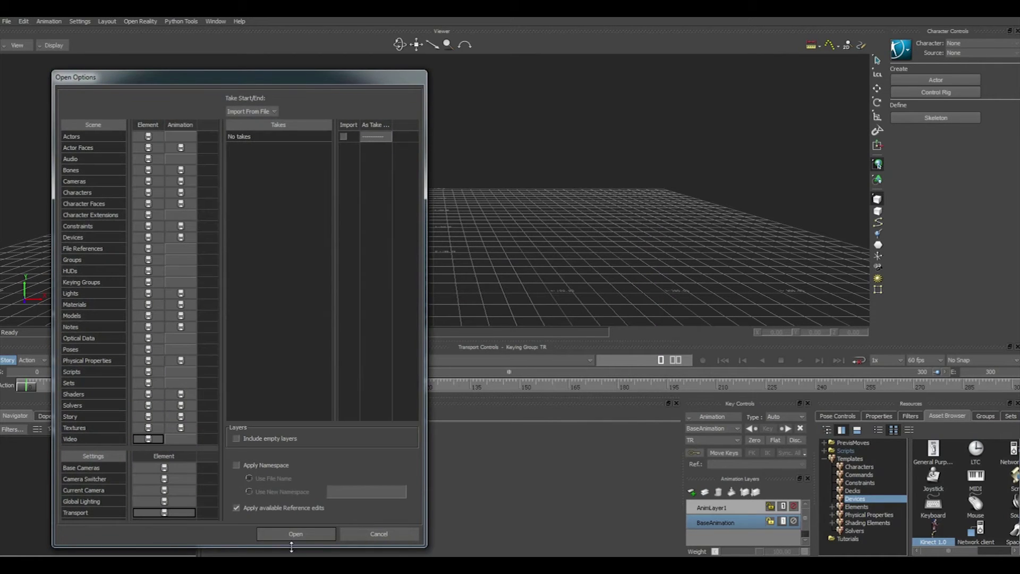
{"action": "left_click", "coordinate": [296, 534]}
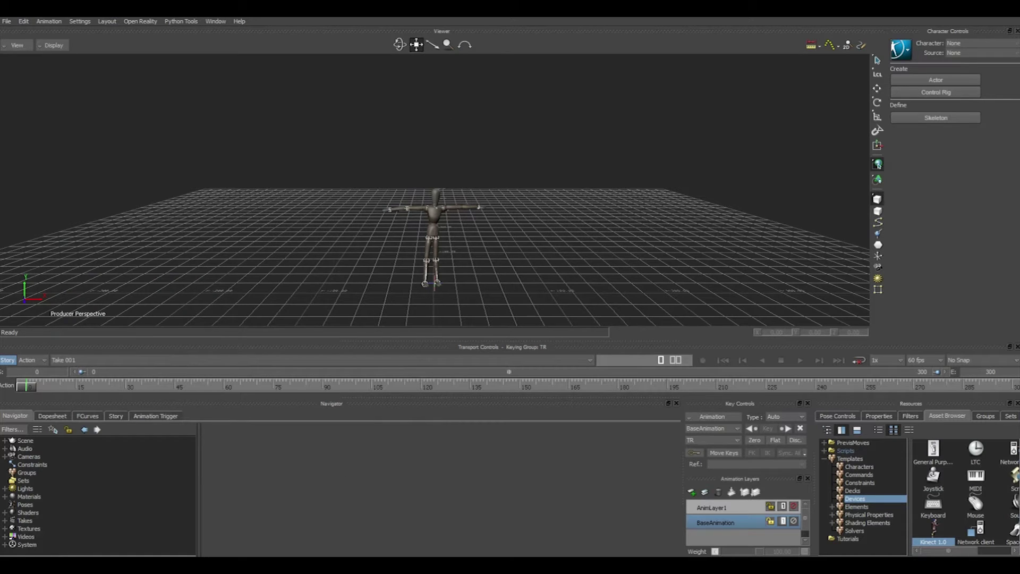
- Apply the Character template to the mannequin and attempt to characterize it
{"action": "left_click_drag", "start_coordinate": [417, 45], "coordinate": [523, 185]}
{"action": "scroll", "coordinate": [521, 180], "scroll_direction": "up", "scroll_amount": 3}
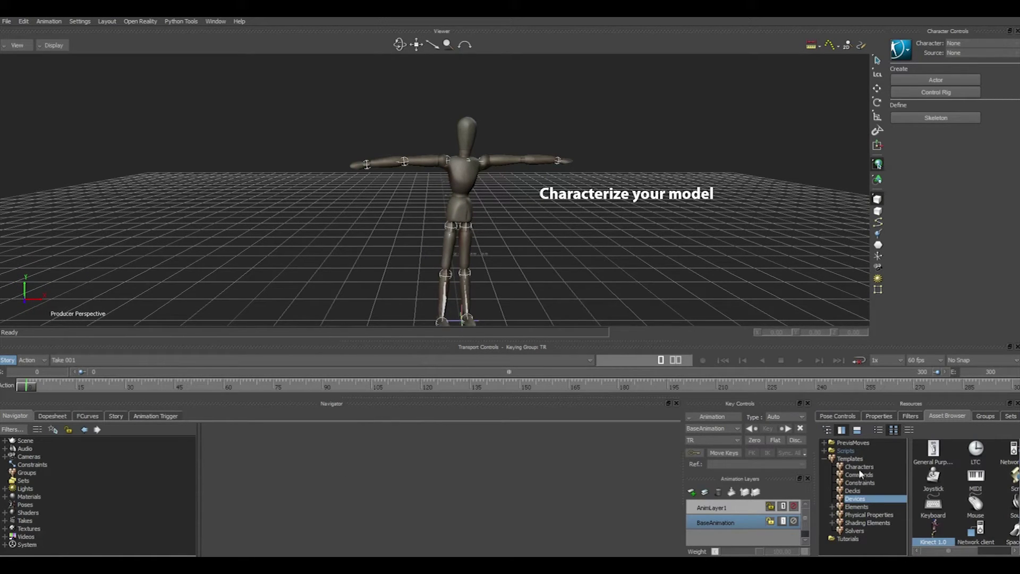
{"action": "left_click", "coordinate": [860, 468]}
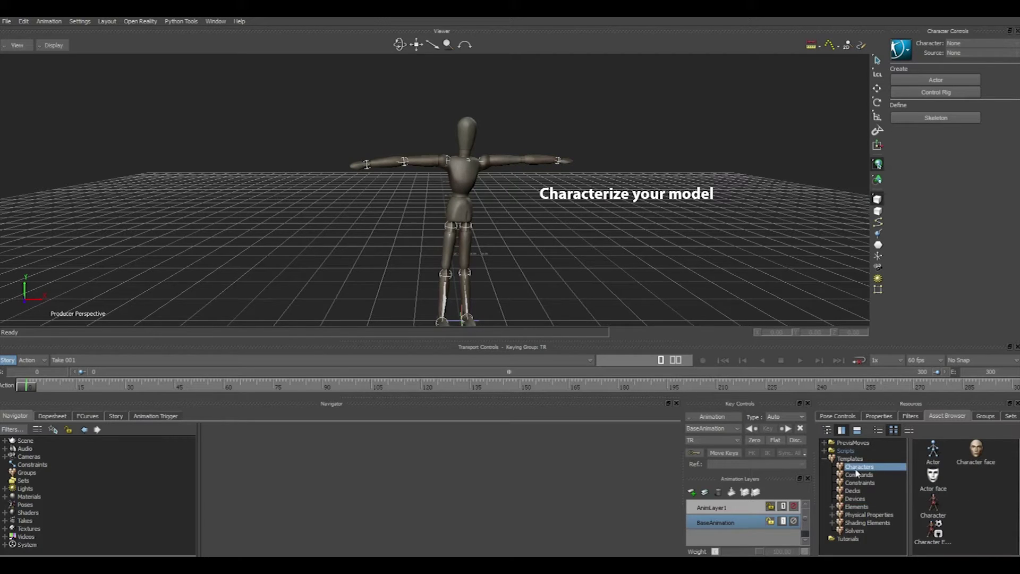
{"action": "left_click", "coordinate": [935, 513]}
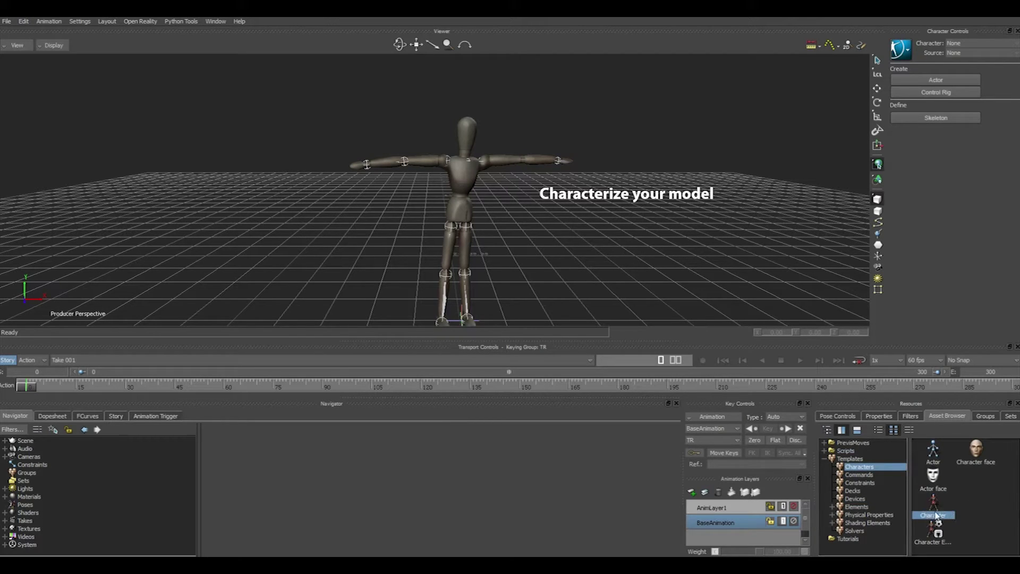
{"action": "left_click_drag", "start_coordinate": [934, 513], "coordinate": [469, 170]}
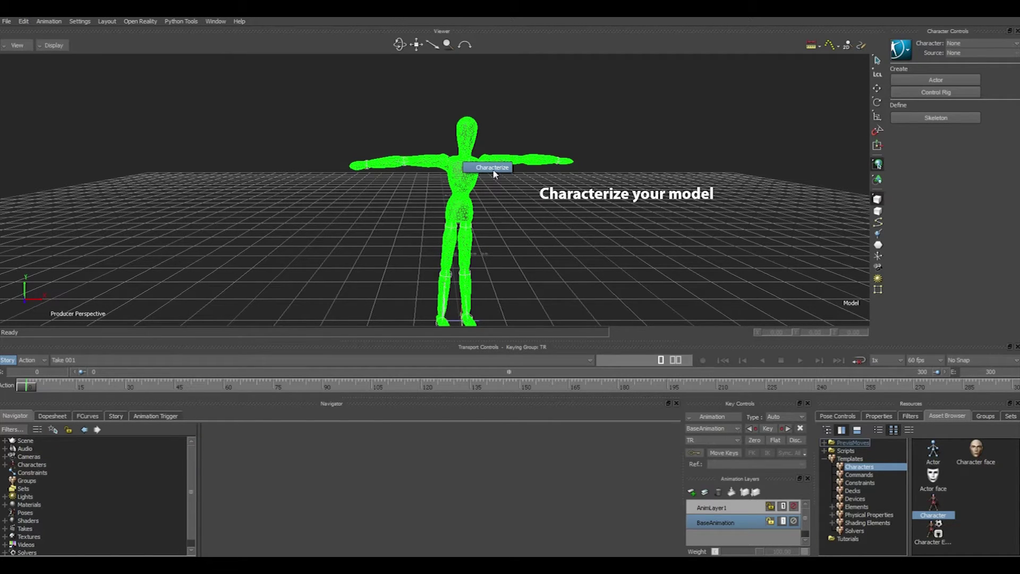
{"action": "left_click", "coordinate": [493, 167]}
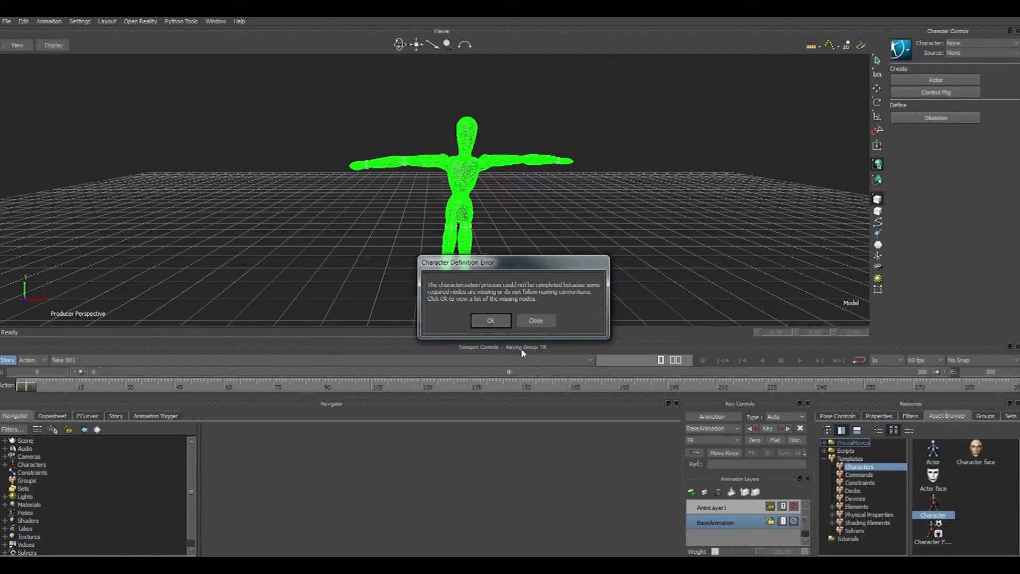
- Review the missing required nodes, dismiss the error, and expand Characters to show the HIK solver
{"action": "left_click", "coordinate": [482, 322]}
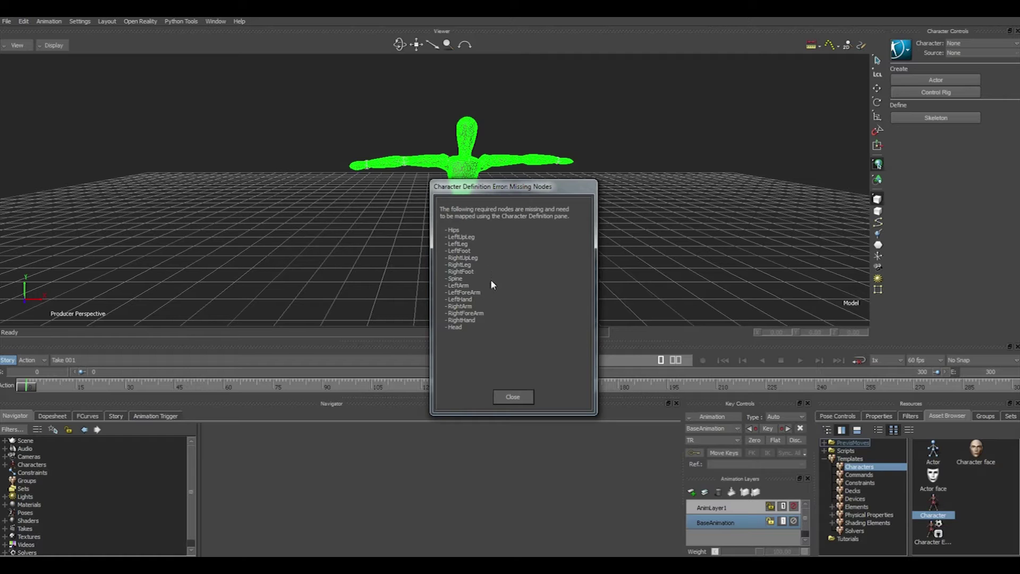
{"action": "left_click", "coordinate": [505, 400]}
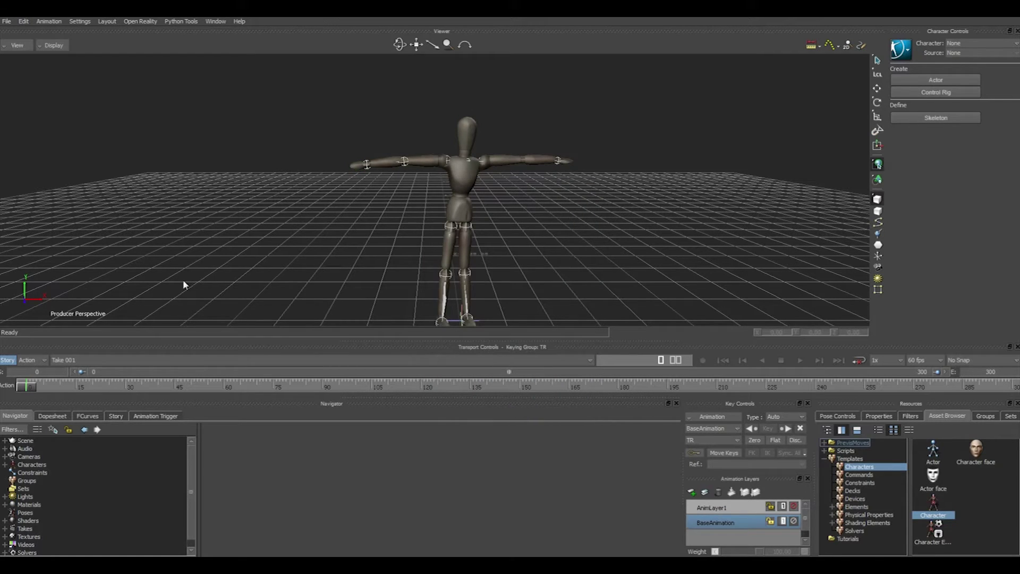
{"action": "left_click_drag", "start_coordinate": [163, 341], "coordinate": [175, 273]}
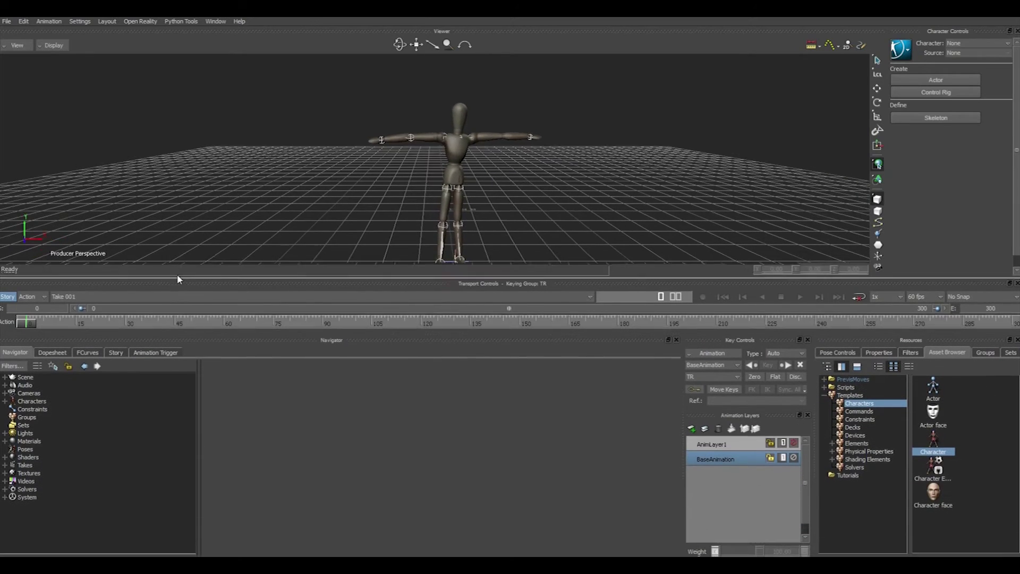
{"action": "left_click", "coordinate": [4, 397]}
{"action": "left_click", "coordinate": [13, 405]}
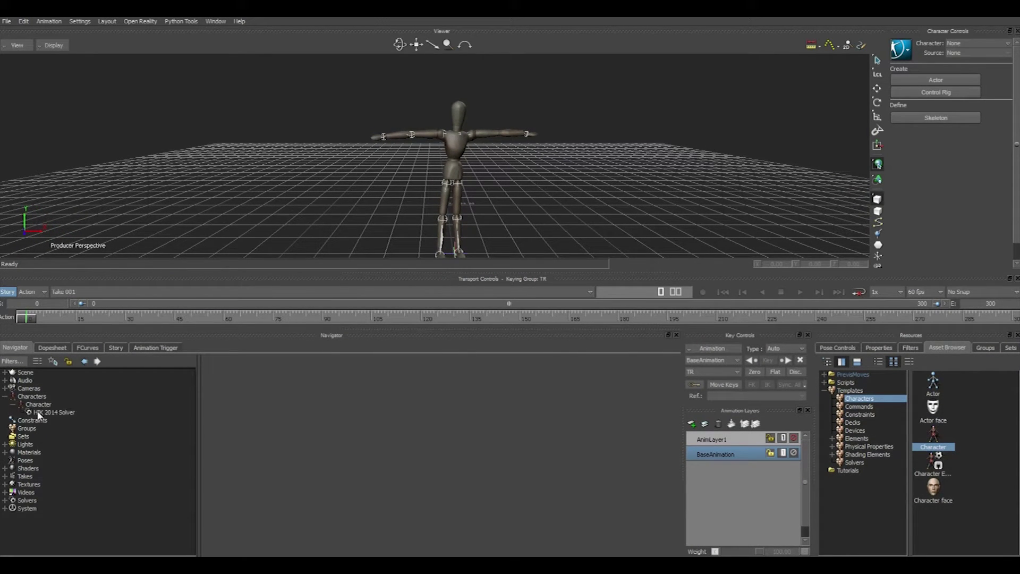
- Open the Character's Definition mapping list and expand Scene in the Navigator
{"action": "left_click", "coordinate": [37, 405]}
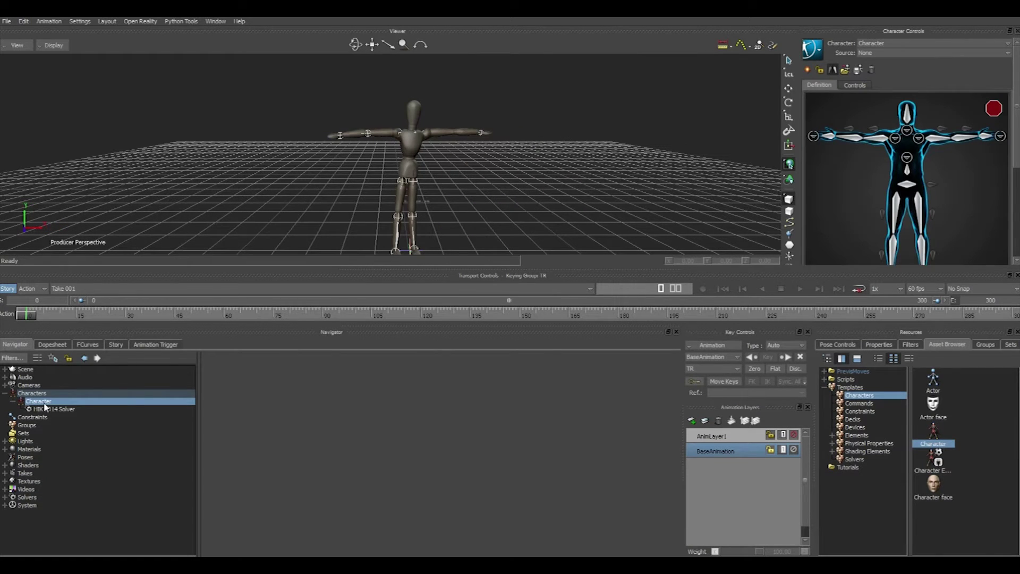
{"action": "left_click", "coordinate": [45, 403]}
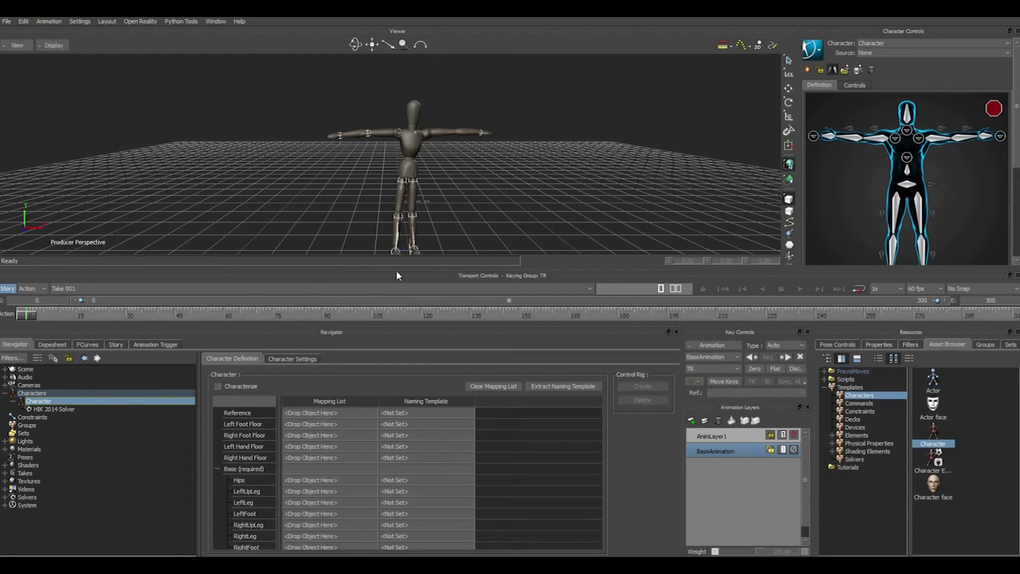
{"action": "left_click_drag", "start_coordinate": [396, 270], "coordinate": [398, 245]}
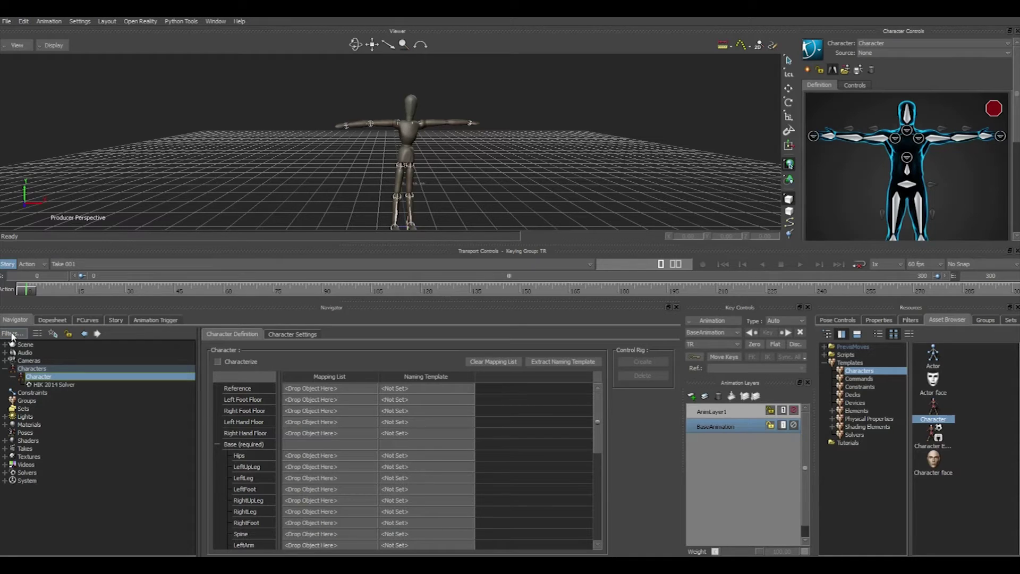
{"action": "left_click", "coordinate": [6, 345]}
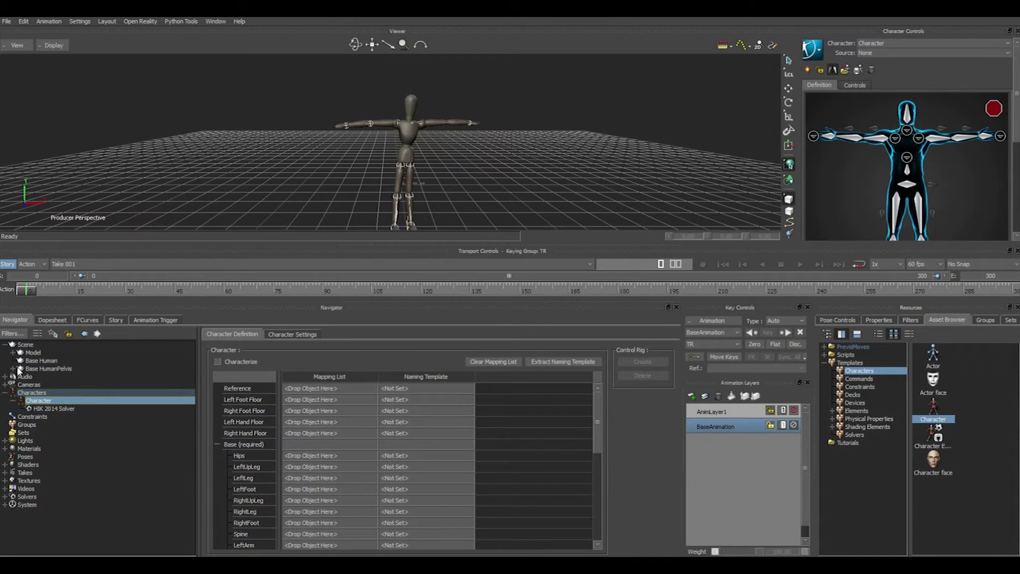
- Drag Base HumanPelvis onto the Hips slot in the Mapping List
{"action": "left_click", "coordinate": [13, 369]}
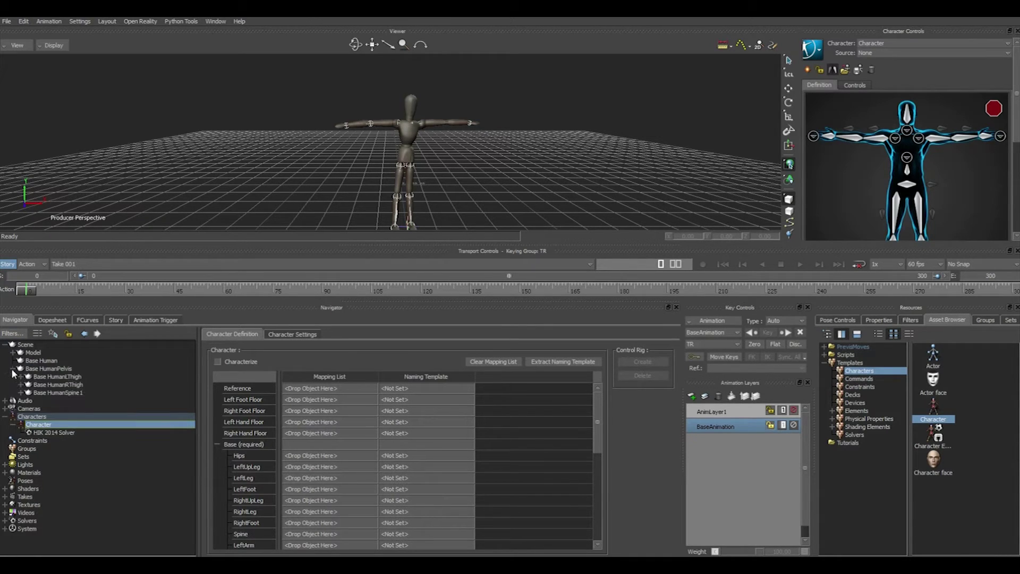
{"action": "left_click", "coordinate": [52, 370]}
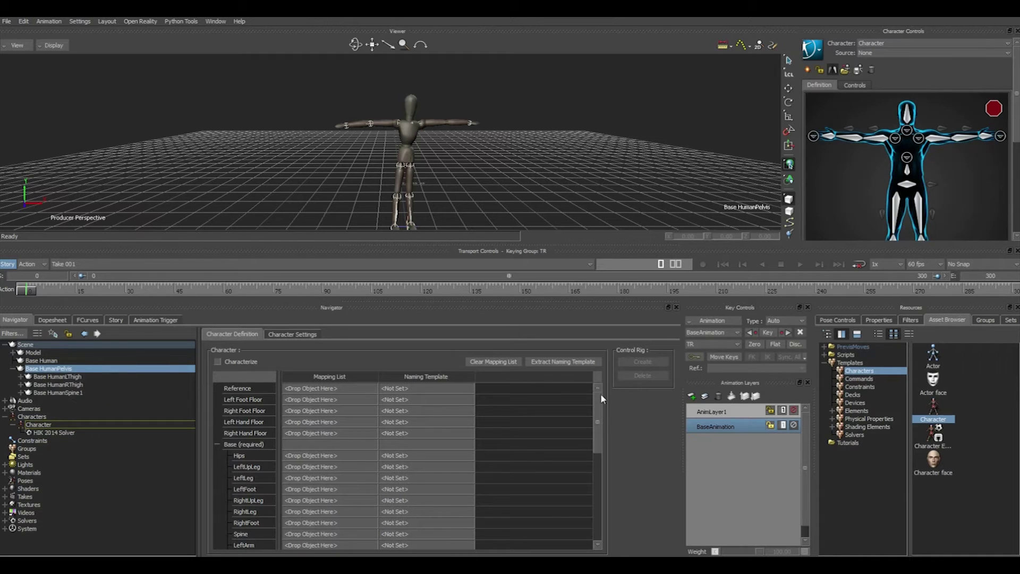
{"action": "left_click_drag", "start_coordinate": [597, 404], "coordinate": [595, 423]}
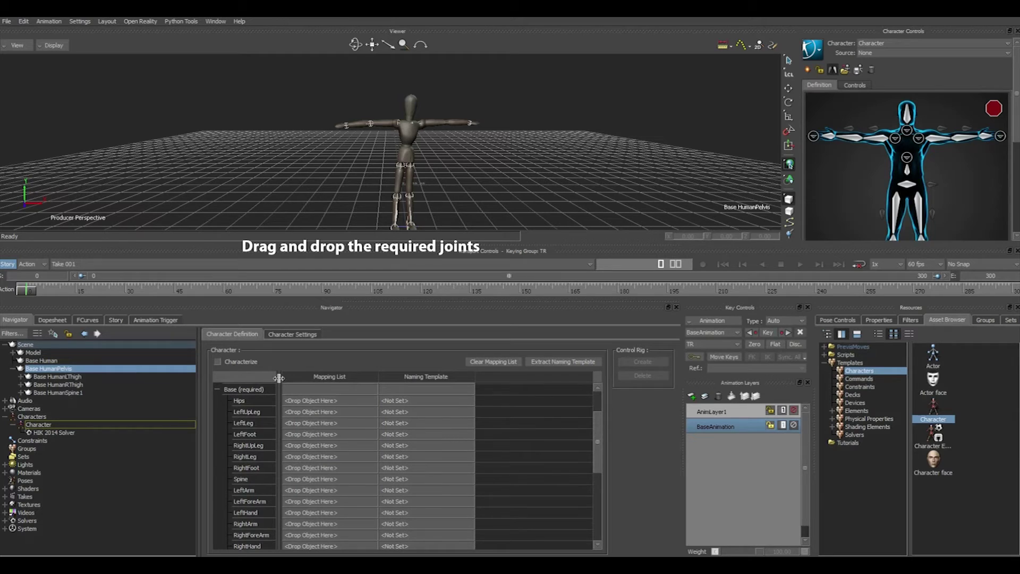
{"action": "left_click", "coordinate": [219, 389]}
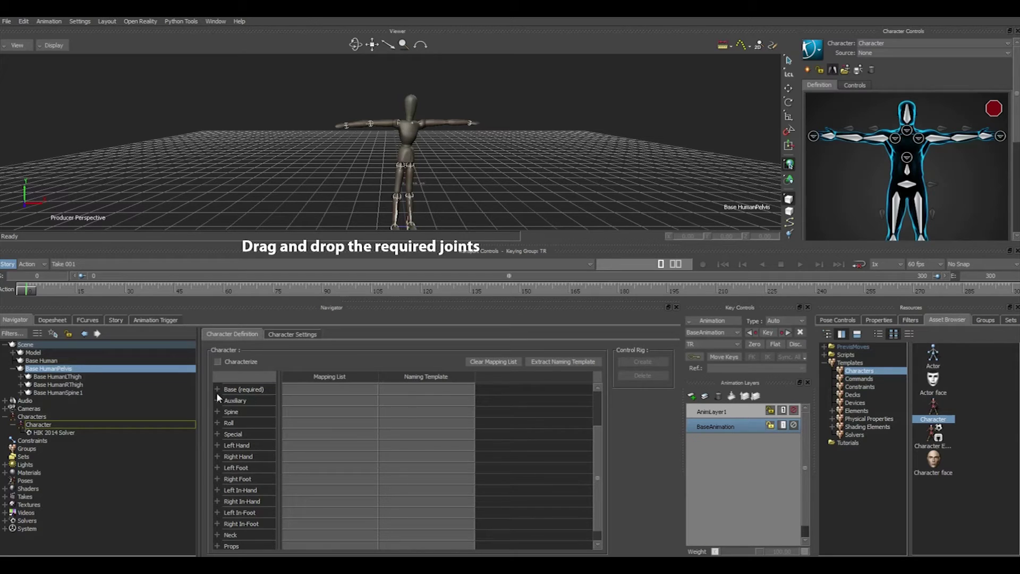
{"action": "left_click", "coordinate": [218, 393]}
{"action": "left_click", "coordinate": [245, 401]}
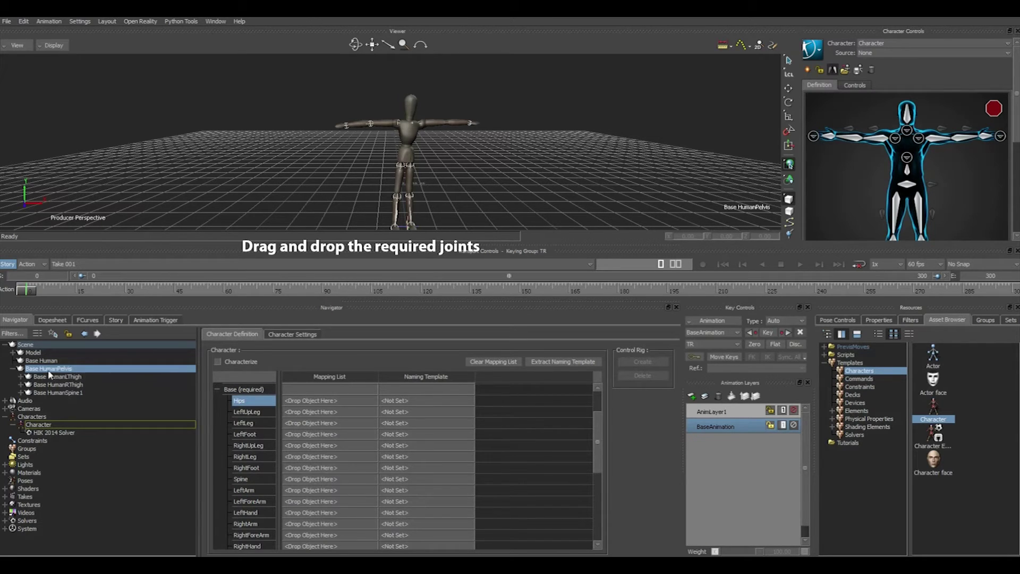
{"action": "left_click_drag", "start_coordinate": [47, 369], "coordinate": [306, 405]}
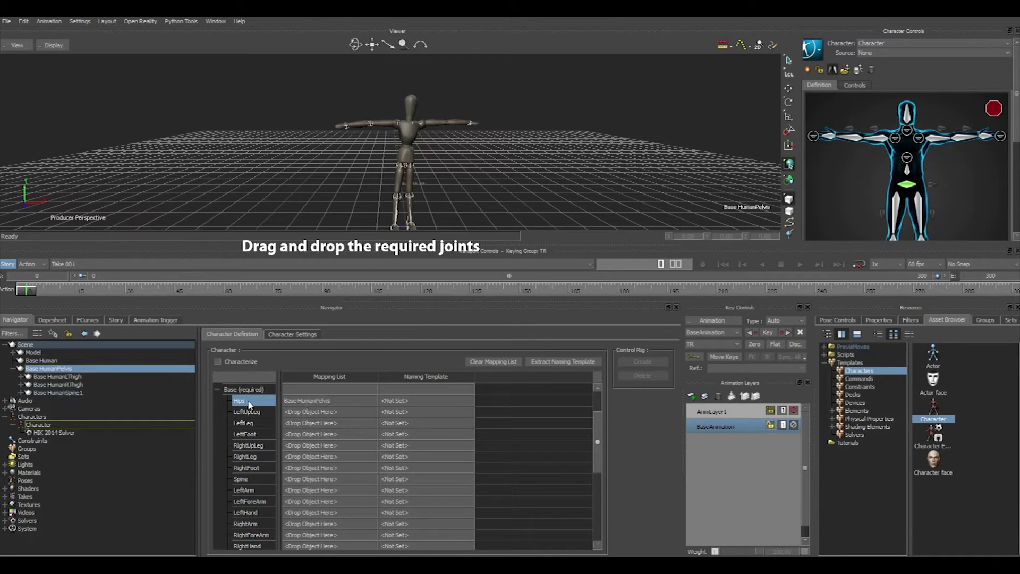
{"action": "left_click", "coordinate": [62, 377]}
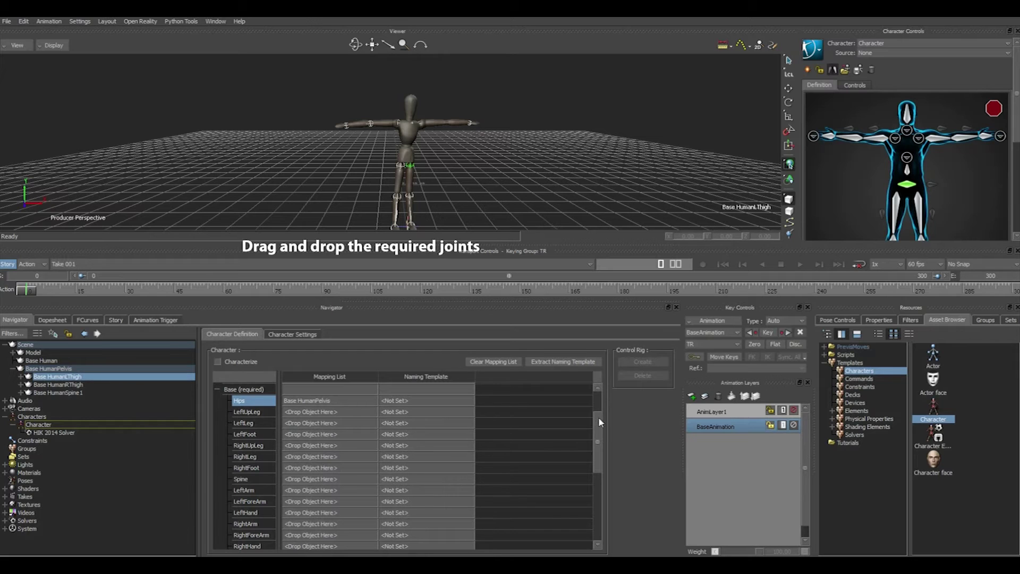
- Drag Base HumanLThigh, LCalf and LFoot onto the LeftUpLeg, LeftLeg and LeftFoot slots
{"action": "scroll", "coordinate": [599, 422], "scroll_direction": "down", "scroll_amount": 2}
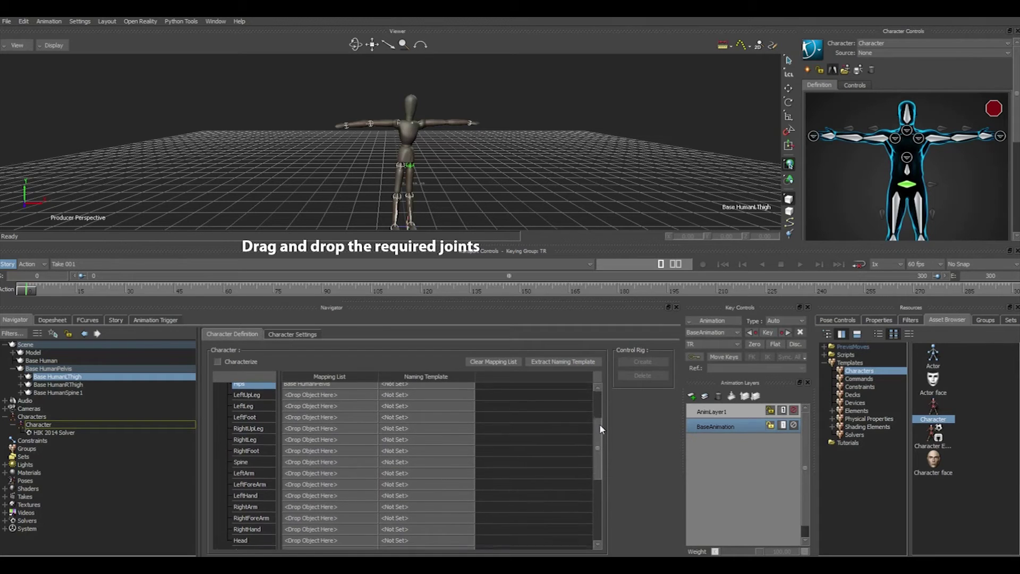
{"action": "left_click", "coordinate": [21, 376]}
{"action": "left_click", "coordinate": [30, 385]}
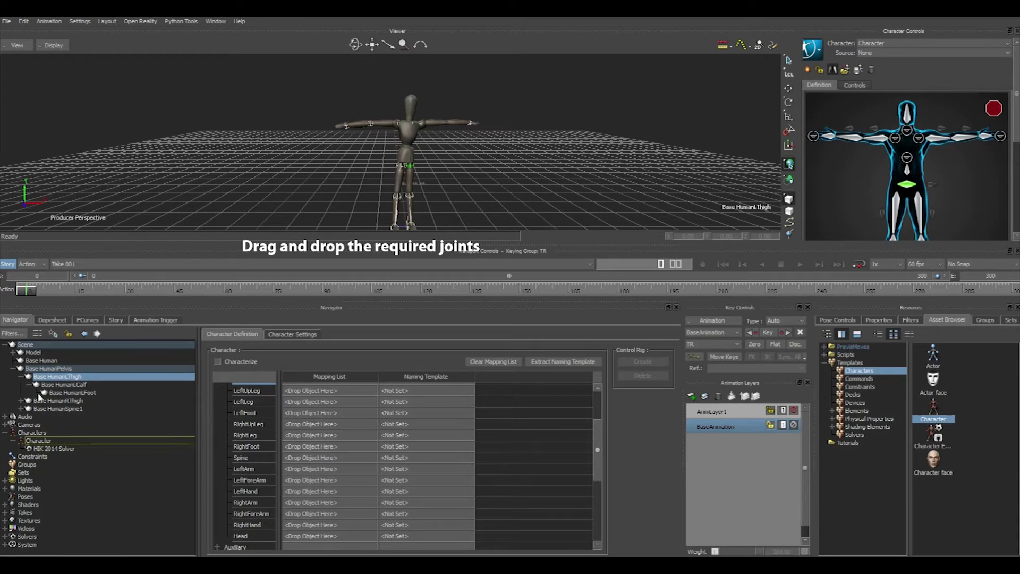
{"action": "left_click", "coordinate": [74, 393]}
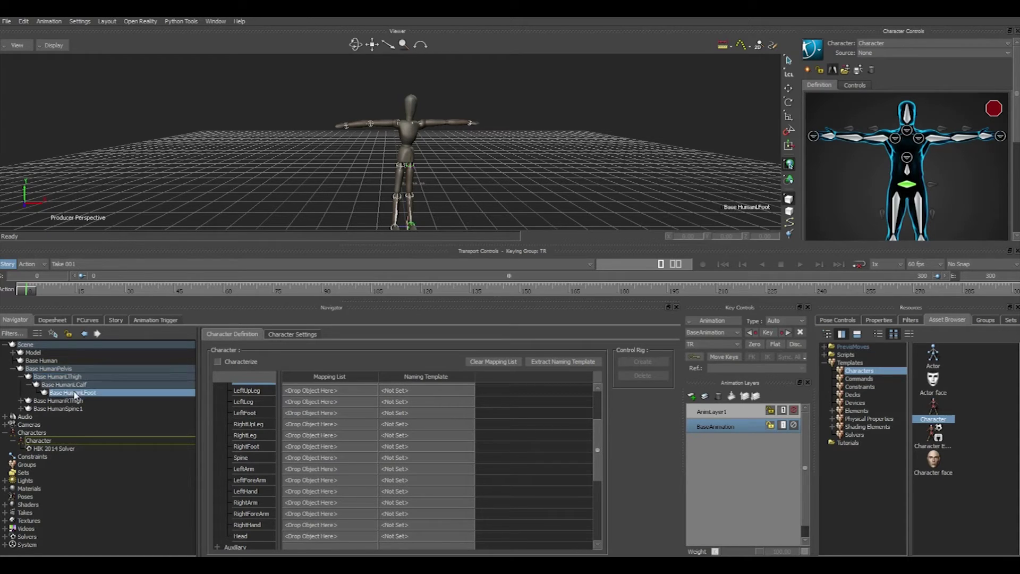
{"action": "left_click_drag", "start_coordinate": [56, 380], "coordinate": [309, 398]}
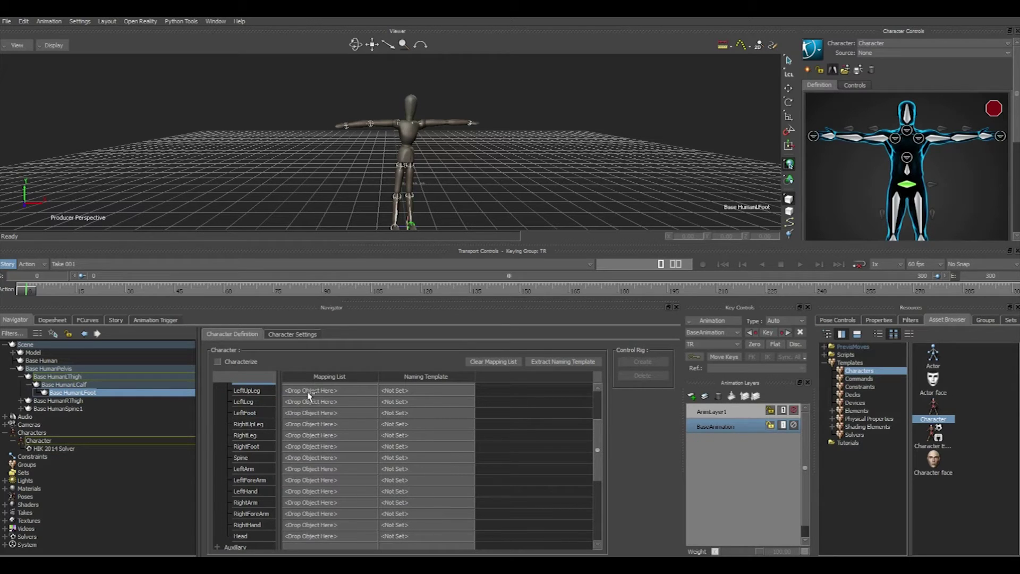
{"action": "left_click_drag", "start_coordinate": [76, 385], "coordinate": [307, 404]}
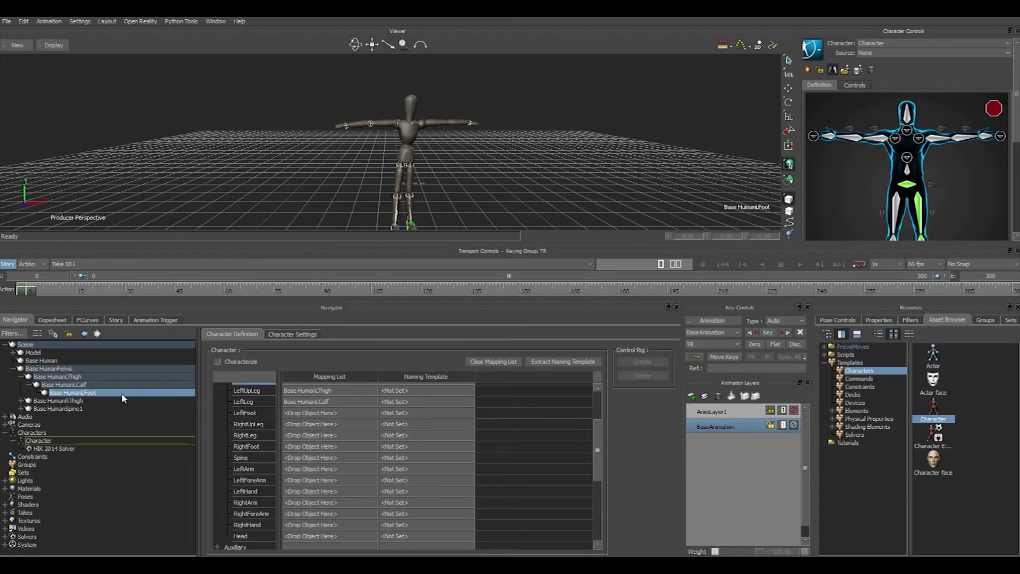
{"action": "left_click_drag", "start_coordinate": [79, 393], "coordinate": [313, 418]}
{"action": "left_click_drag", "start_coordinate": [599, 427], "coordinate": [608, 440]}
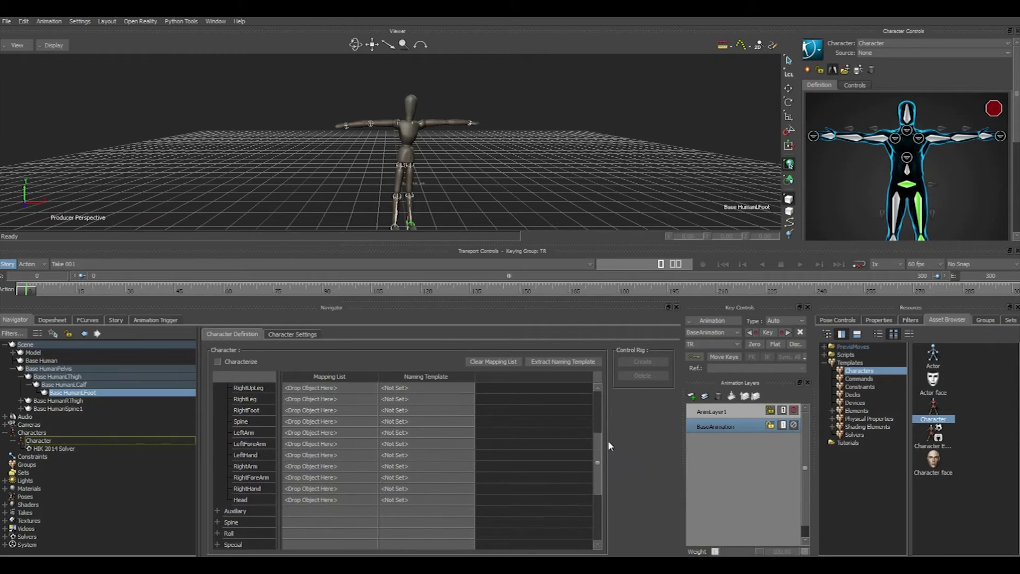
{"action": "left_click", "coordinate": [21, 378]}
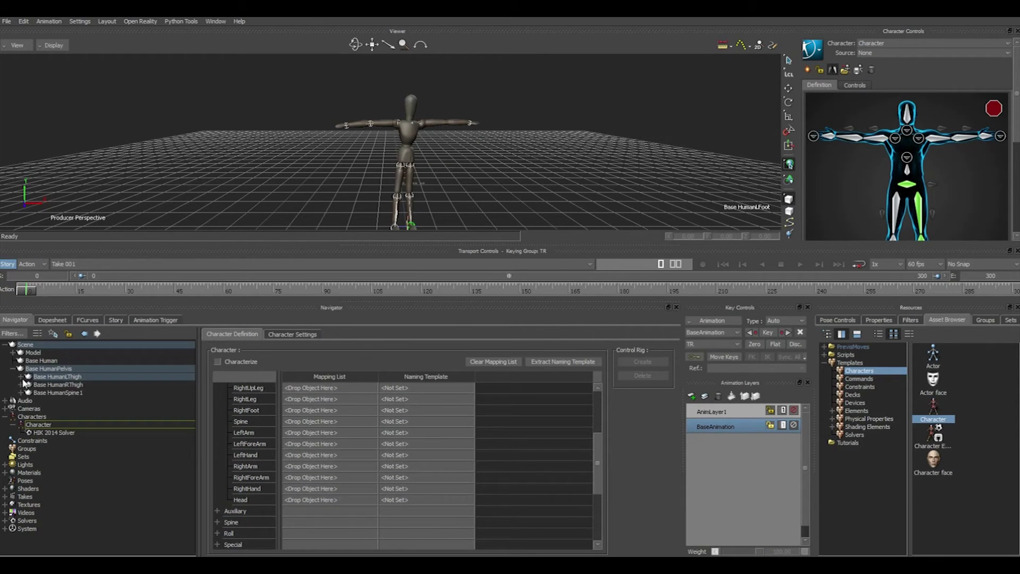
- Drag Base HumanRThigh, RCalf and RFoot onto the RightUpLeg, RightLeg and RightFoot slots
{"action": "left_click", "coordinate": [46, 384]}
{"action": "left_click", "coordinate": [21, 385]}
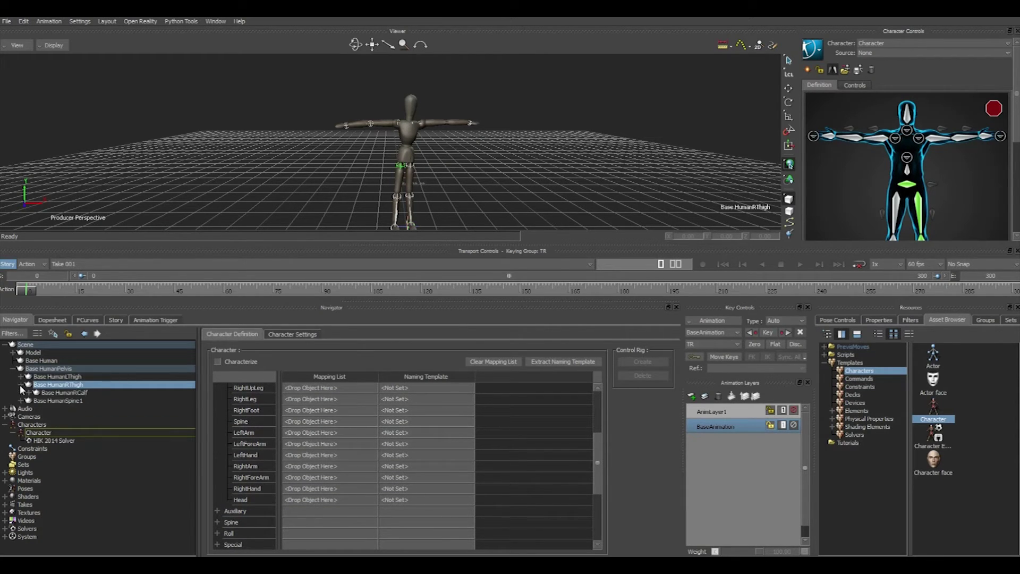
{"action": "left_click", "coordinate": [30, 393]}
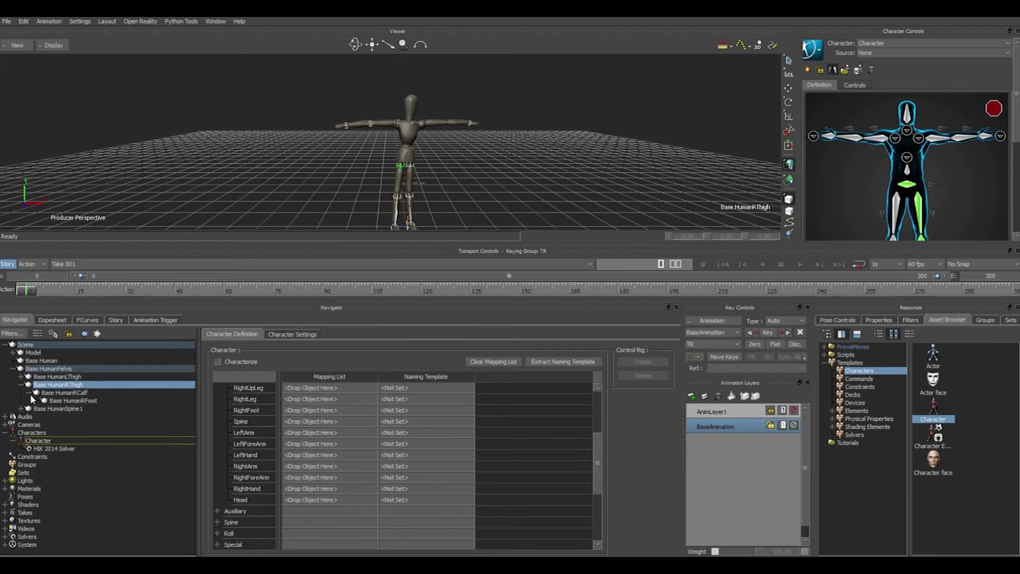
{"action": "left_click", "coordinate": [62, 401]}
{"action": "left_click", "coordinate": [58, 385]}
{"action": "left_click_drag", "start_coordinate": [60, 385], "coordinate": [309, 388]}
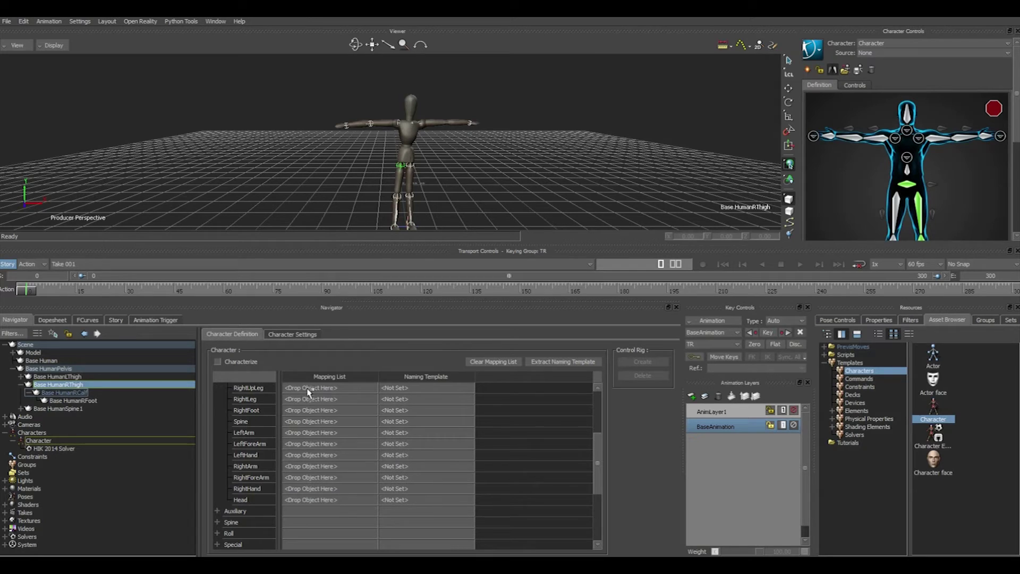
{"action": "mouse_move", "coordinate": [59, 400]}
{"action": "left_mouse_down"}
{"action": "mouse_move", "coordinate": [290, 411]}
{"action": "mouse_move", "coordinate": [309, 403]}
{"action": "left_mouse_up"}
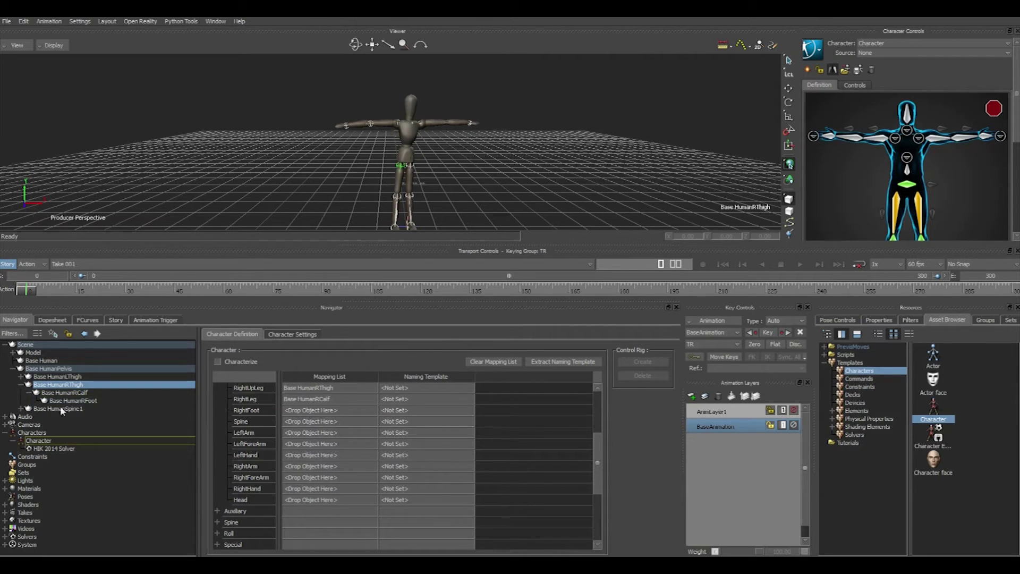
{"action": "left_click_drag", "start_coordinate": [63, 402], "coordinate": [297, 412]}
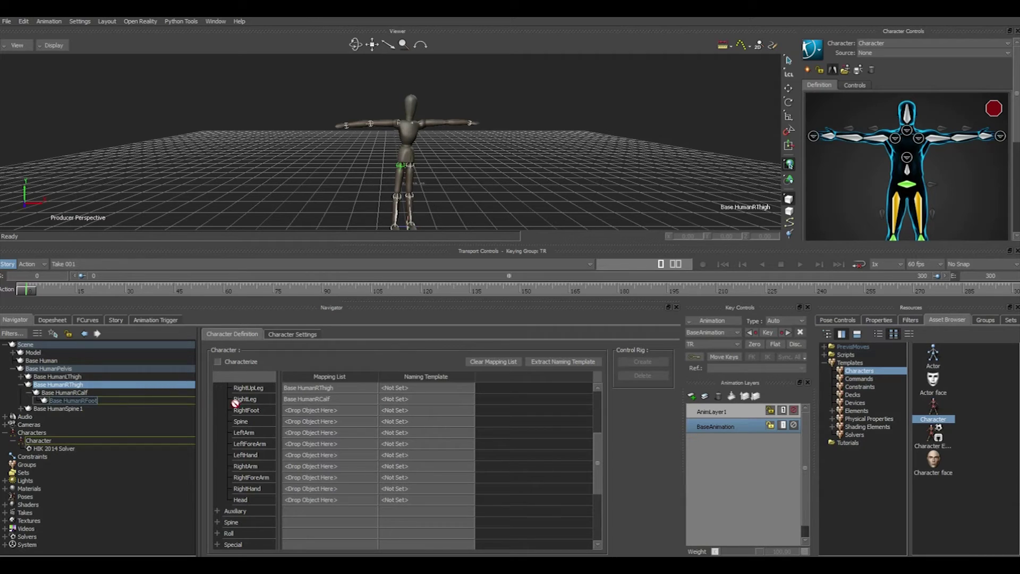
{"action": "left_click_drag", "start_coordinate": [298, 413], "coordinate": [299, 413]}
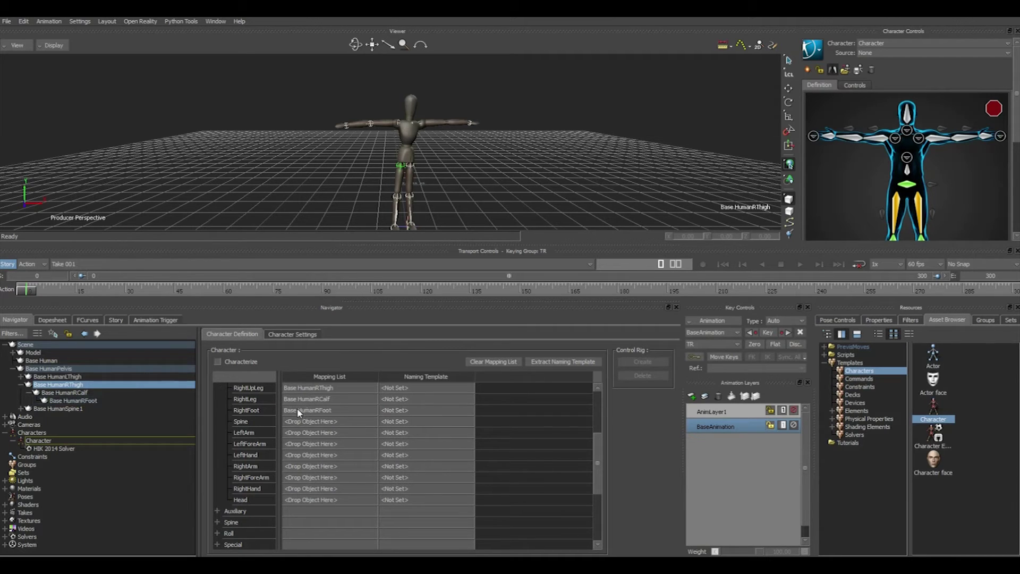
{"action": "left_click_drag", "start_coordinate": [598, 452], "coordinate": [599, 462]}
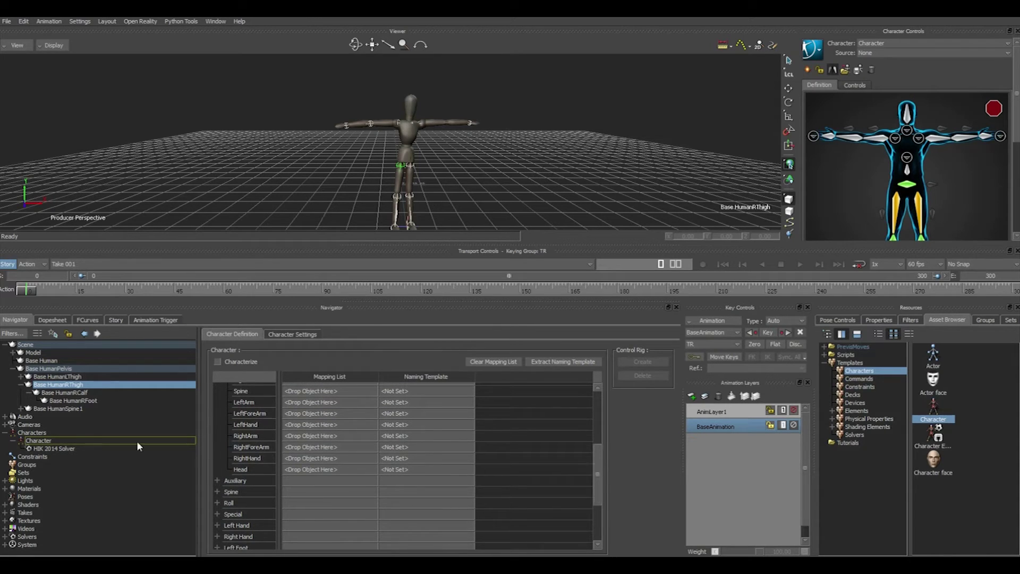
{"action": "left_click", "coordinate": [21, 384]}
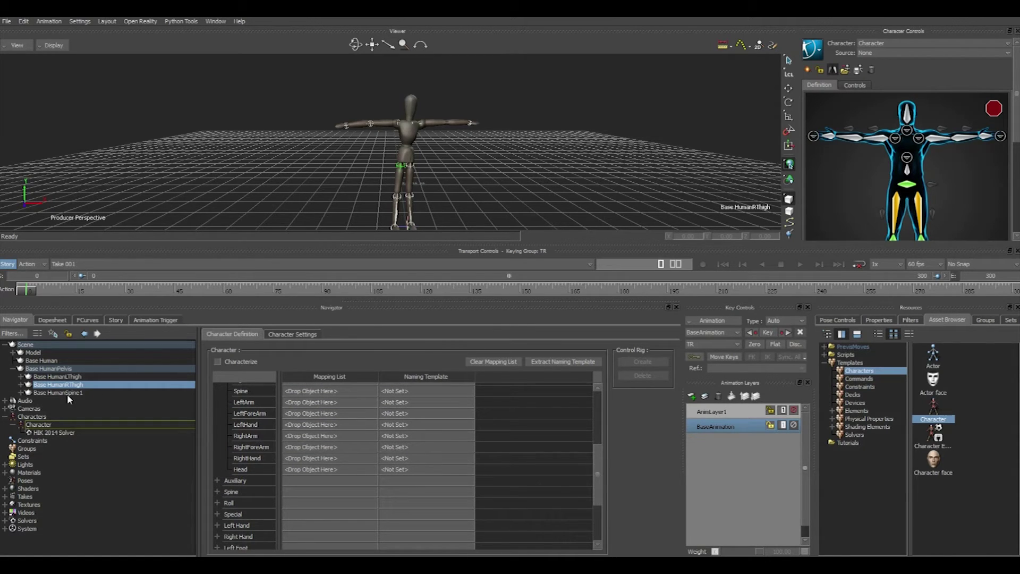
- Map Base HumanSpine1 to the Spine slot and expand the spine chain down to the ribcage
{"action": "left_click", "coordinate": [58, 393]}
{"action": "left_click_drag", "start_coordinate": [47, 398], "coordinate": [307, 395]}
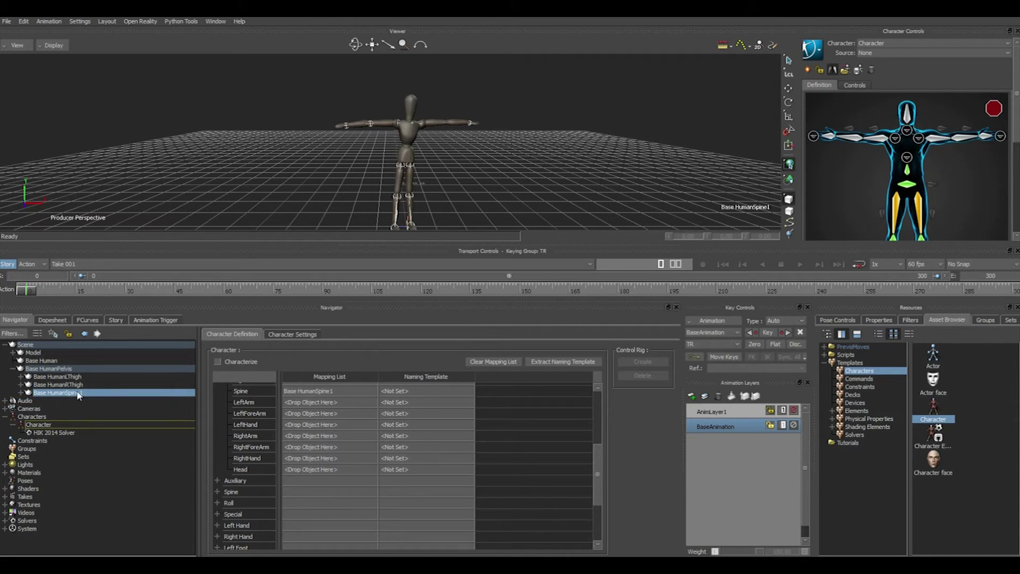
{"action": "left_click", "coordinate": [20, 393]}
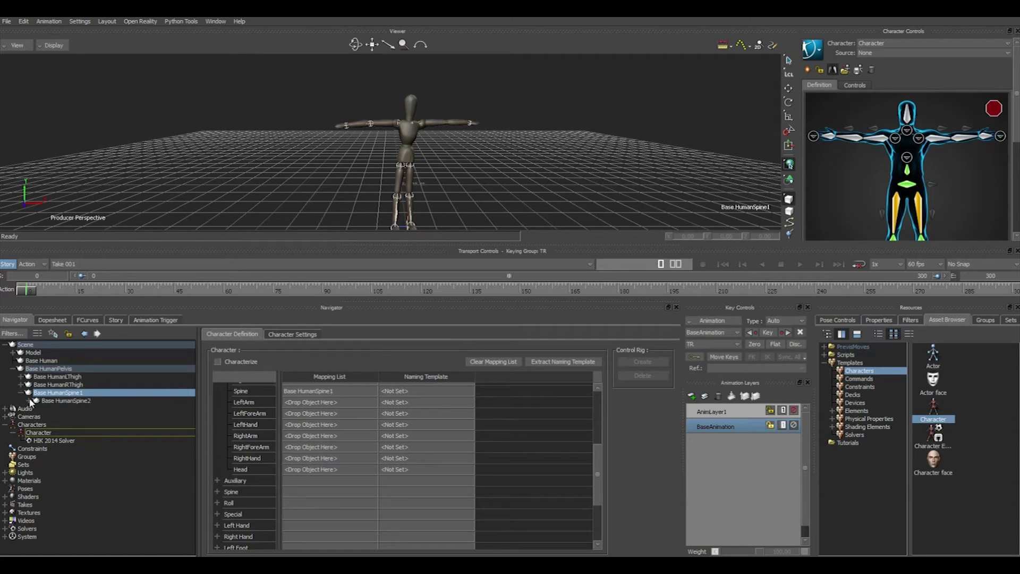
{"action": "left_click", "coordinate": [29, 400]}
{"action": "left_click", "coordinate": [36, 408]}
{"action": "left_click", "coordinate": [45, 417]}
{"action": "left_click_drag", "start_coordinate": [190, 430], "coordinate": [137, 445]}
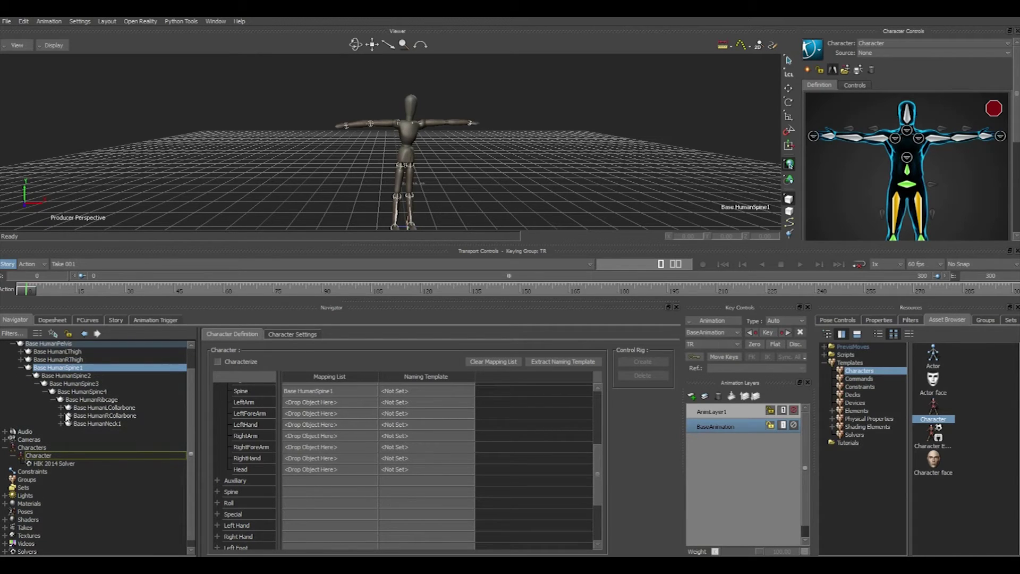
{"action": "left_click", "coordinate": [62, 409]}
- Map the left palm, forearm and upper arm to LeftHand, LeftForeArm and LeftArm
{"action": "left_click", "coordinate": [69, 416]}
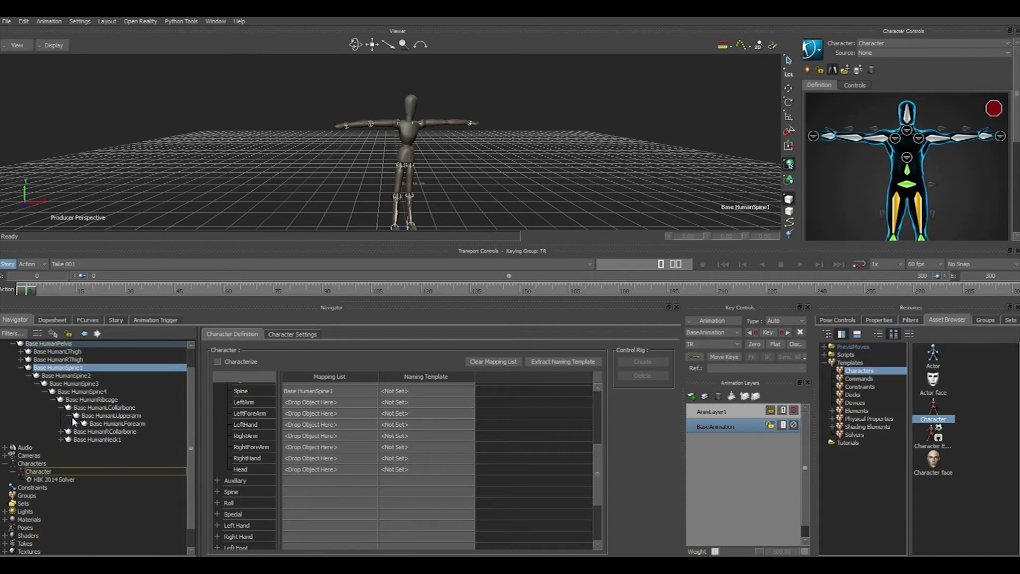
{"action": "left_click", "coordinate": [77, 424]}
{"action": "left_click", "coordinate": [117, 432], "text": "shift"}
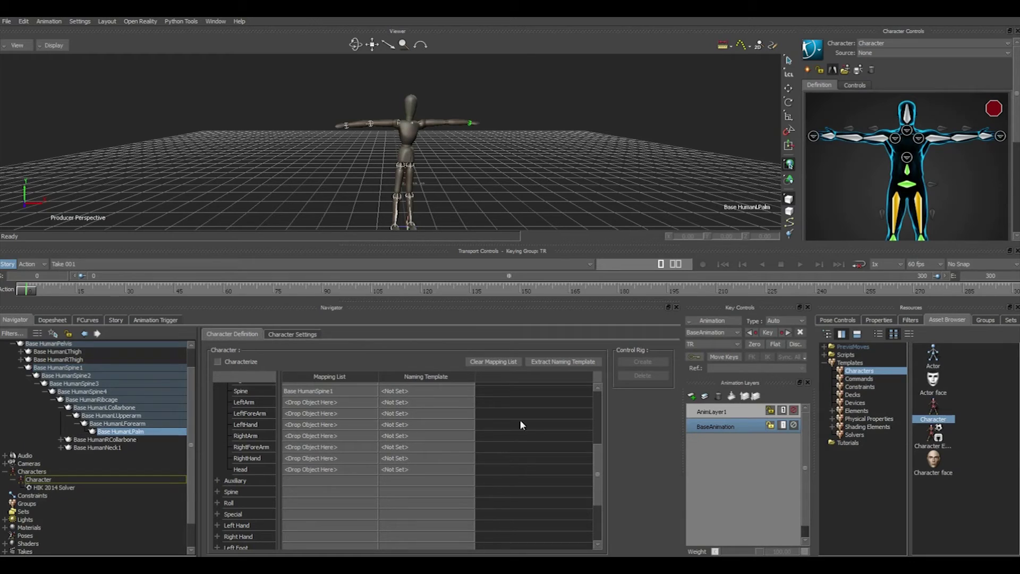
{"action": "scroll", "coordinate": [598, 460], "scroll_direction": "down", "scroll_amount": 1}
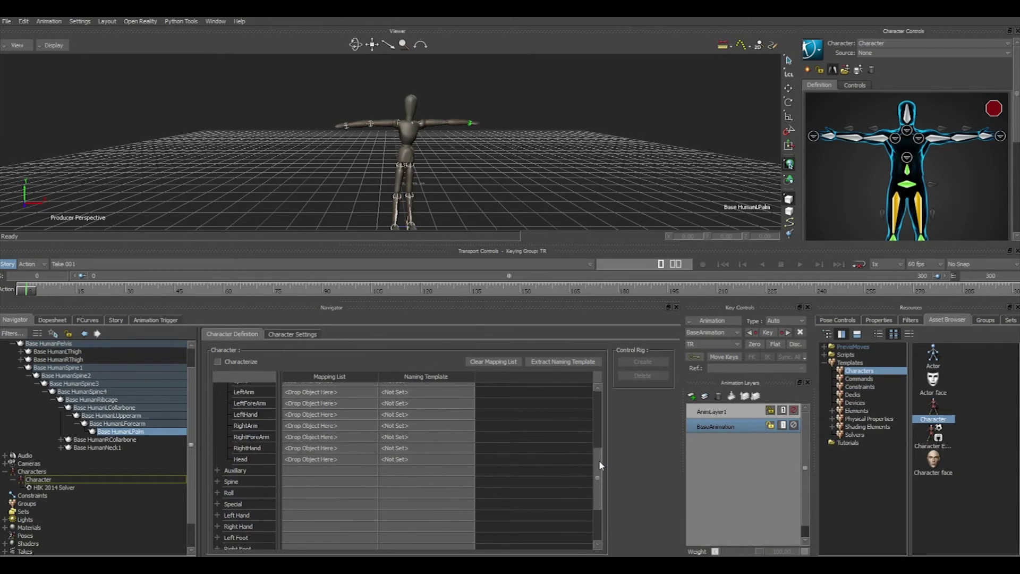
{"action": "left_click_drag", "start_coordinate": [118, 435], "coordinate": [306, 415]}
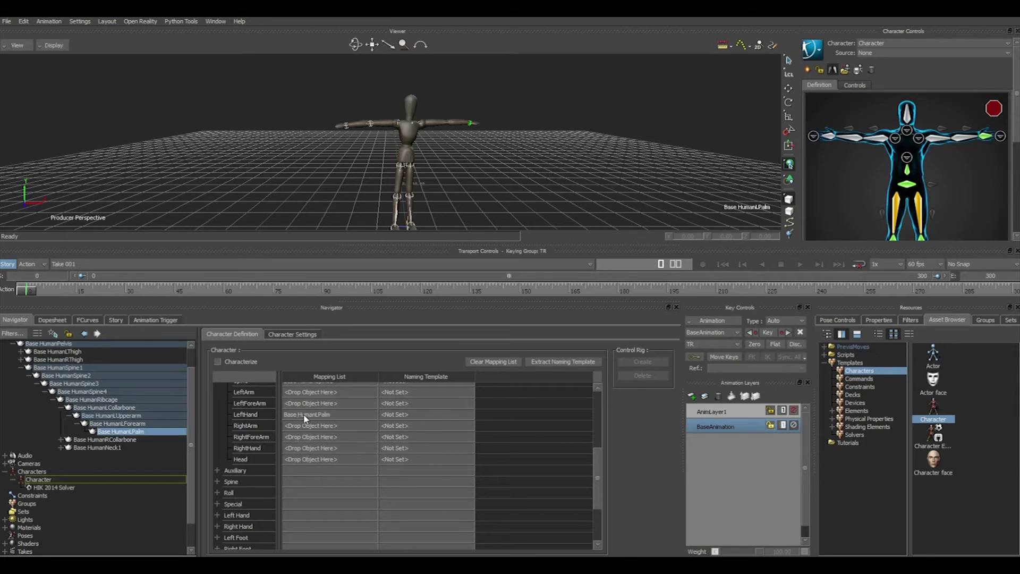
{"action": "left_click_drag", "start_coordinate": [117, 425], "coordinate": [313, 407]}
{"action": "left_click_drag", "start_coordinate": [119, 416], "coordinate": [309, 396]}
{"action": "left_click_drag", "start_coordinate": [595, 462], "coordinate": [593, 474]}
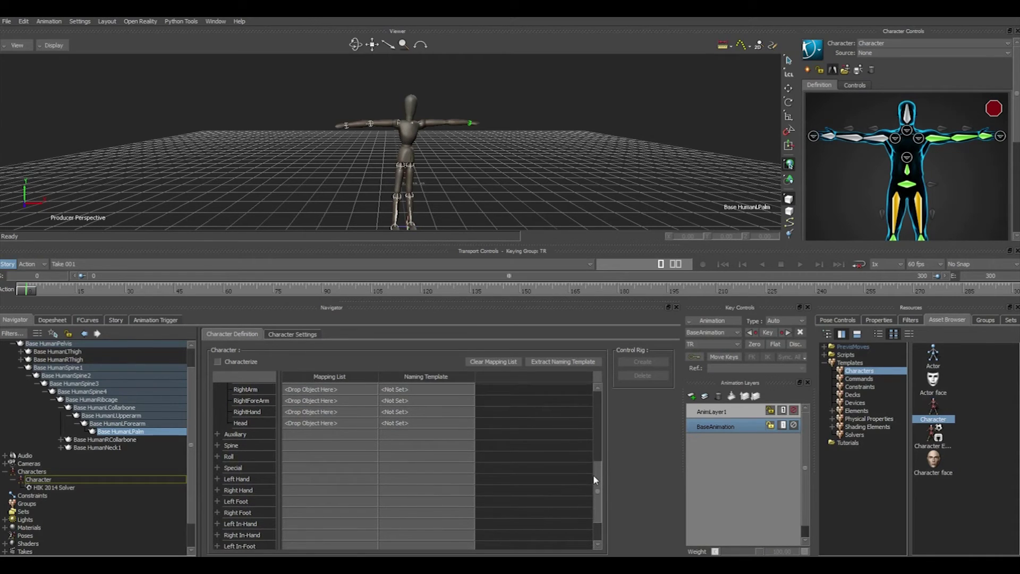
- Map the right arm bones to the RightHand, RightForeArm and RightArm slots
{"action": "left_click", "coordinate": [63, 409]}
{"action": "left_click", "coordinate": [61, 415]}
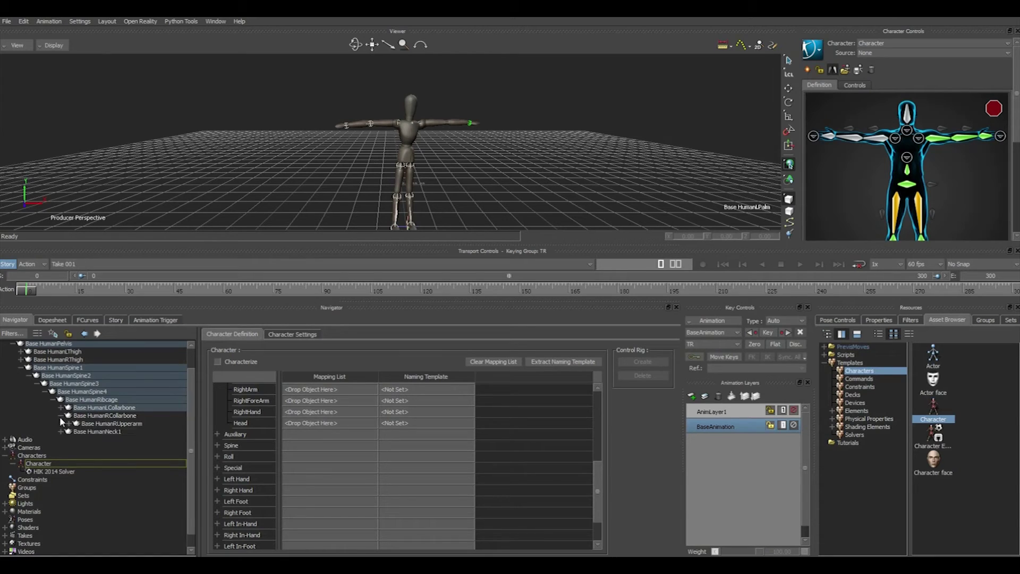
{"action": "left_click", "coordinate": [78, 431]}
{"action": "left_click", "coordinate": [126, 440]}
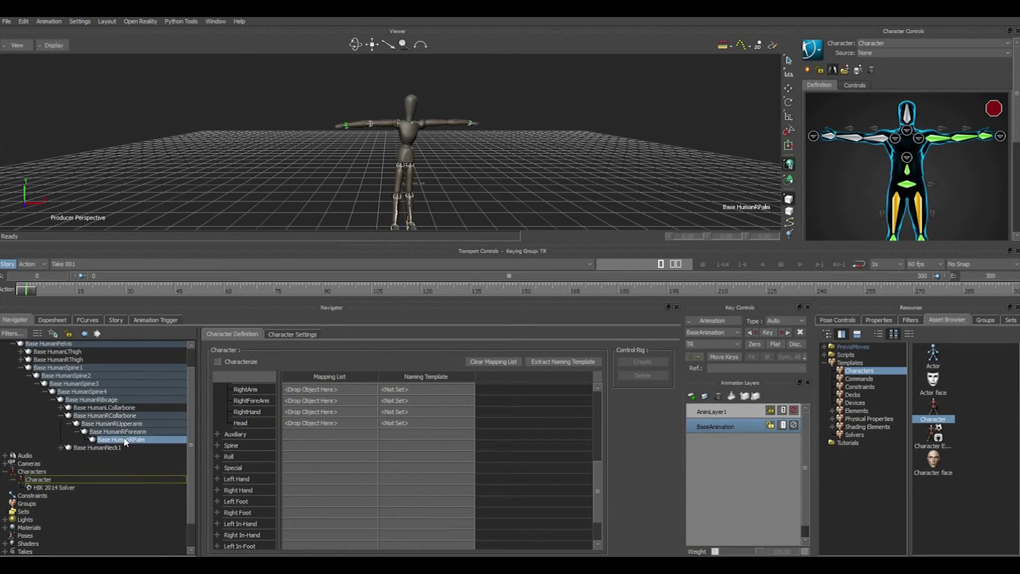
{"action": "left_click_drag", "start_coordinate": [140, 444], "coordinate": [307, 413]}
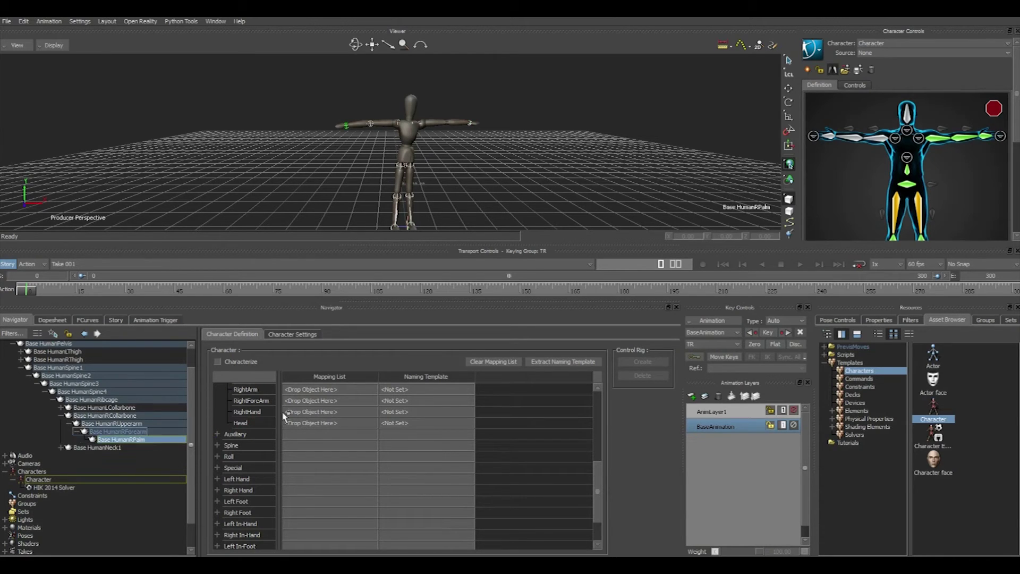
{"action": "left_click_drag", "start_coordinate": [111, 423], "coordinate": [307, 402]}
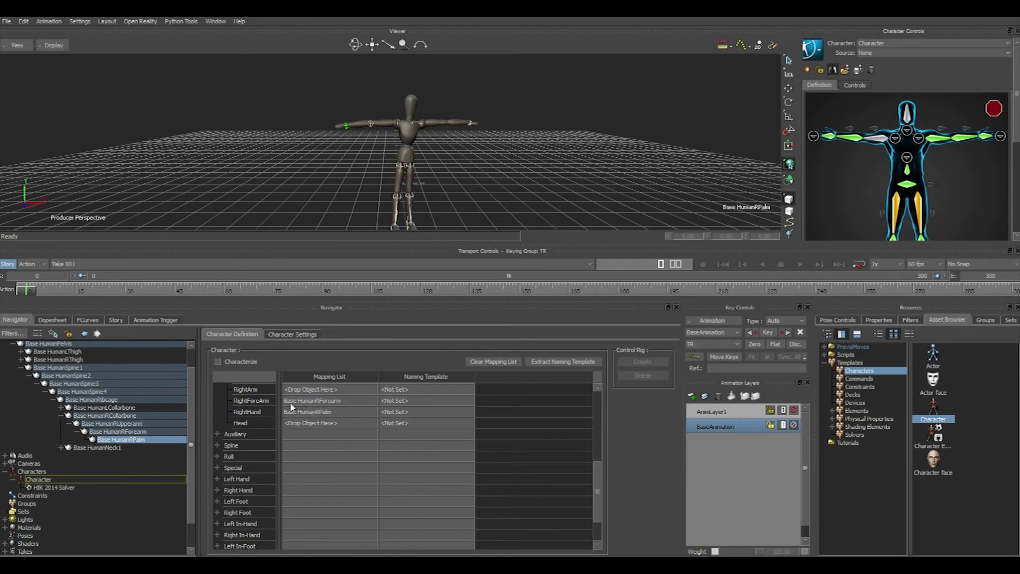
{"action": "left_click_drag", "start_coordinate": [116, 419], "coordinate": [307, 393]}
{"action": "left_click_drag", "start_coordinate": [597, 468], "coordinate": [602, 480]}
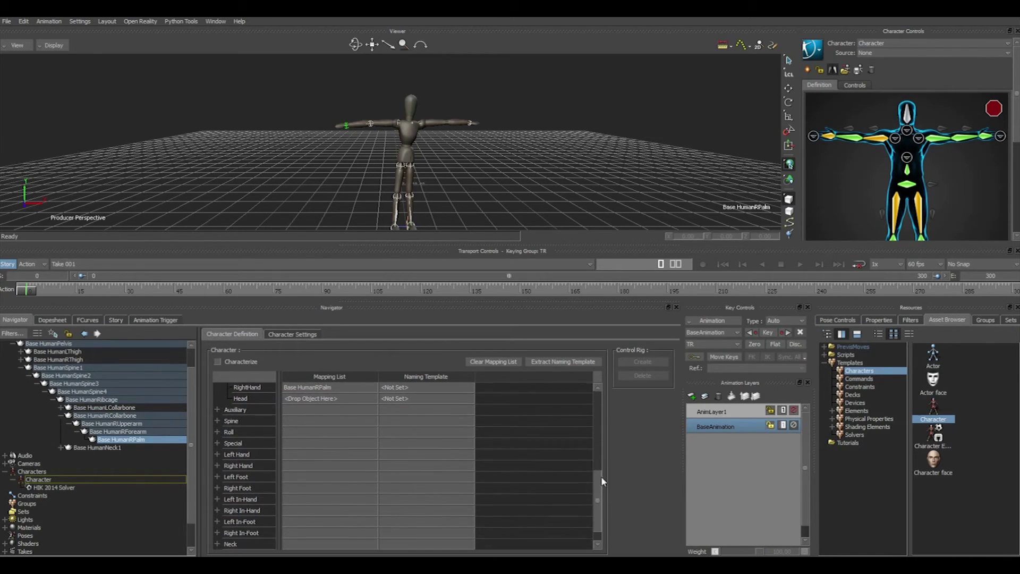
- Map Base HumanHead to the Head slot
{"action": "left_click", "coordinate": [61, 447]}
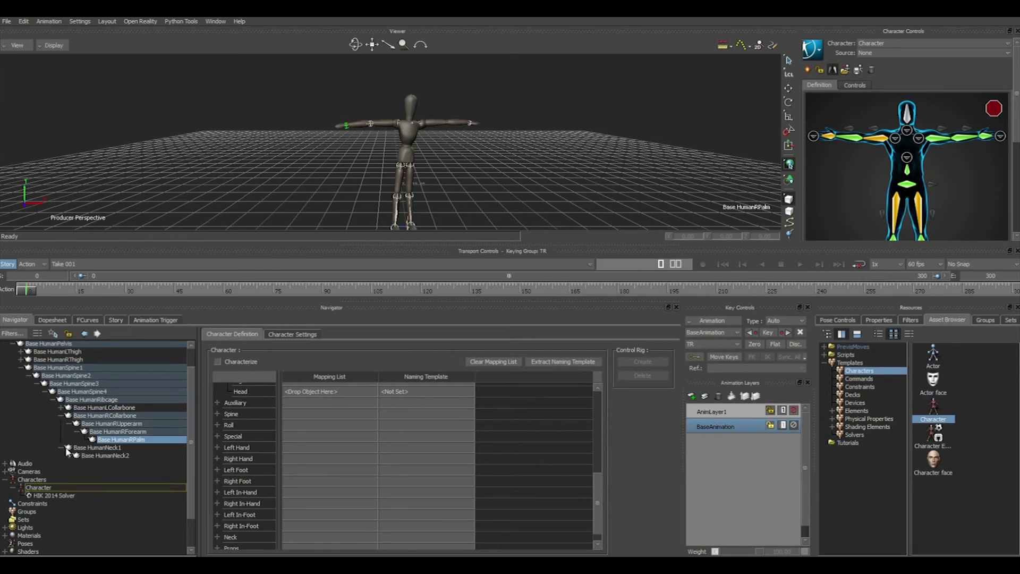
{"action": "left_click", "coordinate": [72, 457]}
{"action": "left_click", "coordinate": [102, 464]}
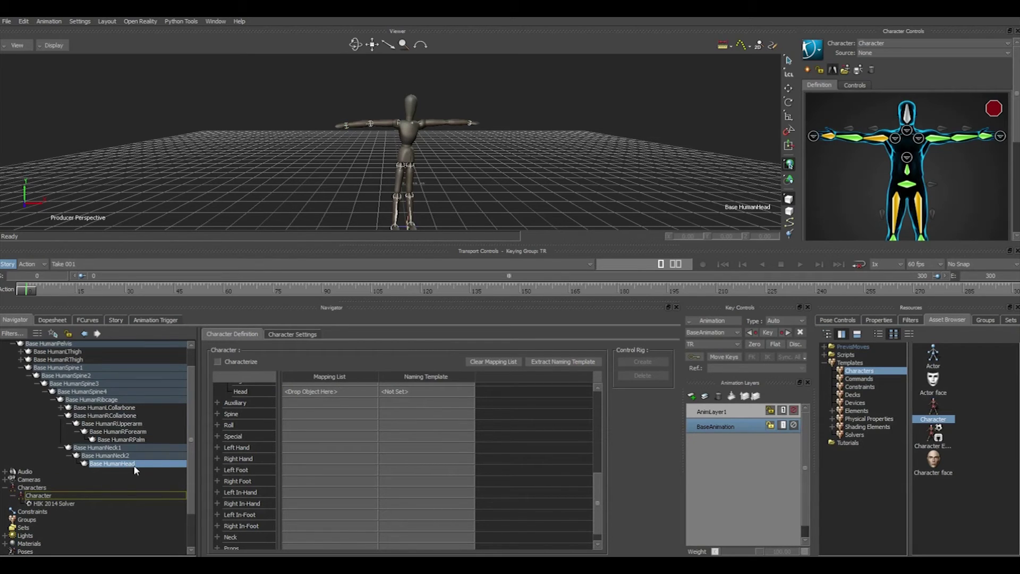
{"action": "left_click_drag", "start_coordinate": [112, 423], "coordinate": [308, 394]}
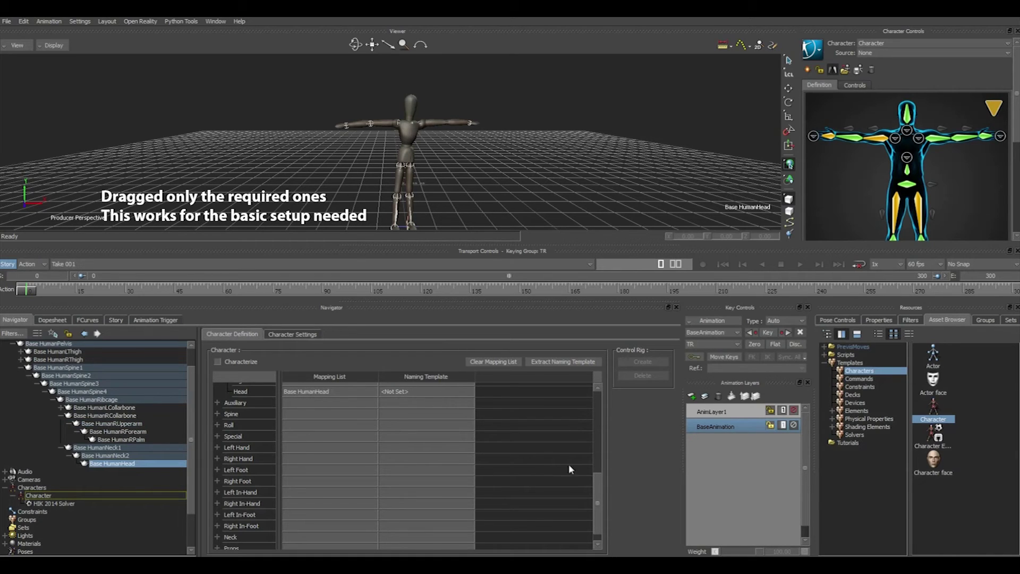
{"action": "left_click_drag", "start_coordinate": [597, 484], "coordinate": [597, 429]}
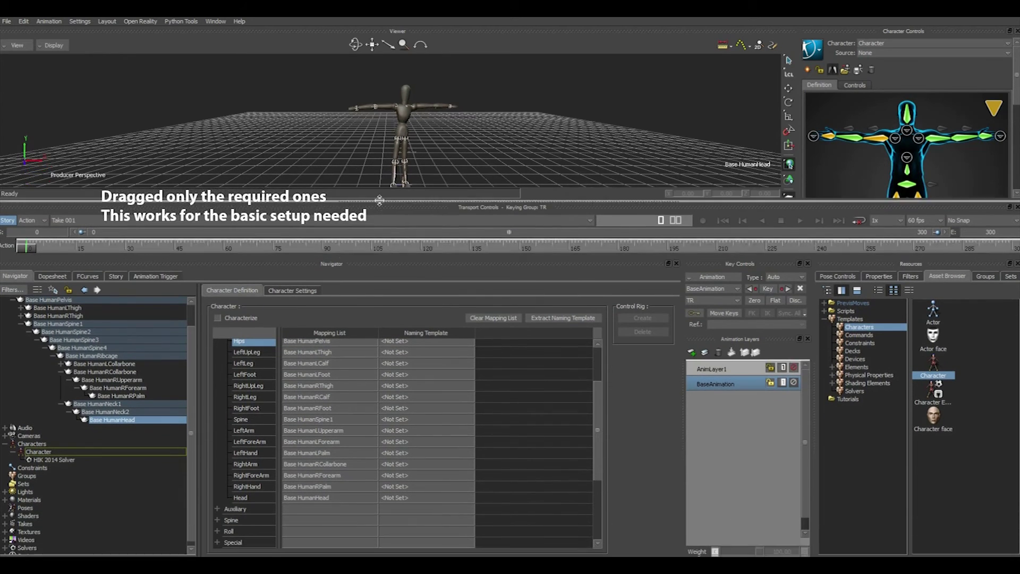
- Enlarge the mapping panels and characterize the mapped mannequin
{"action": "left_click_drag", "start_coordinate": [380, 246], "coordinate": [420, 189]}
{"action": "left_click_drag", "start_coordinate": [600, 427], "coordinate": [601, 405]}
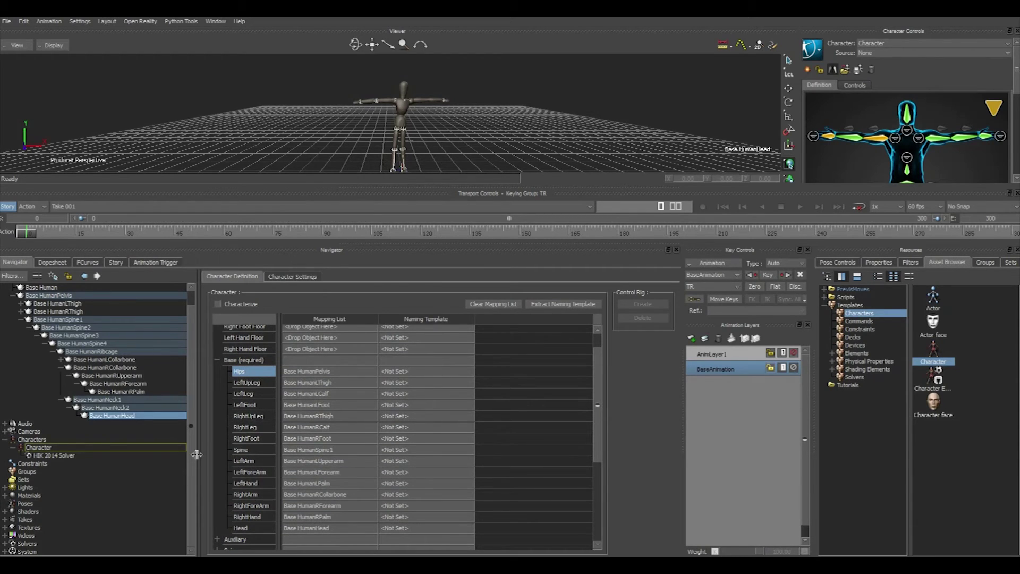
{"action": "scroll", "coordinate": [193, 451], "scroll_direction": "up", "scroll_amount": 1}
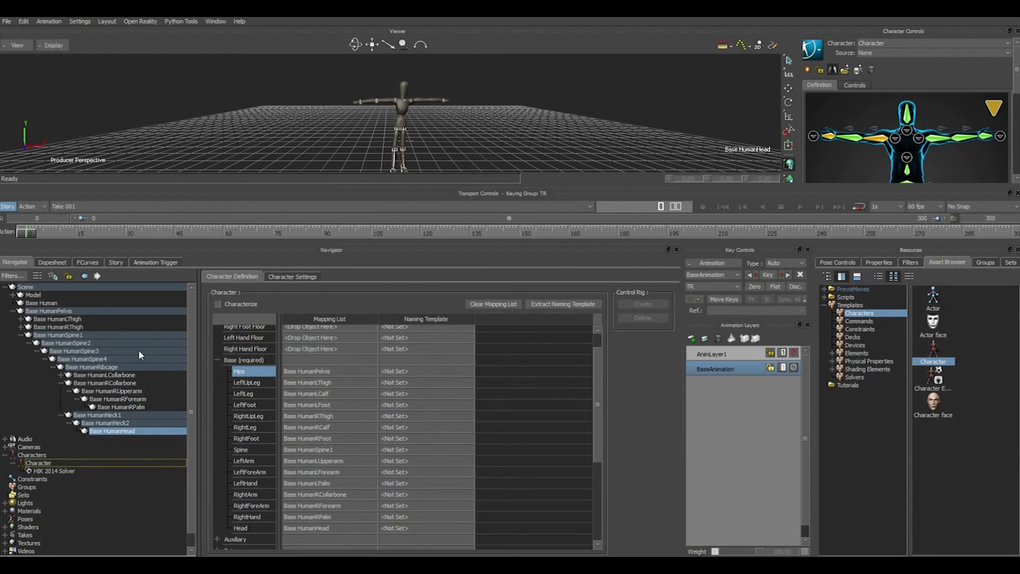
{"action": "left_click", "coordinate": [218, 304]}
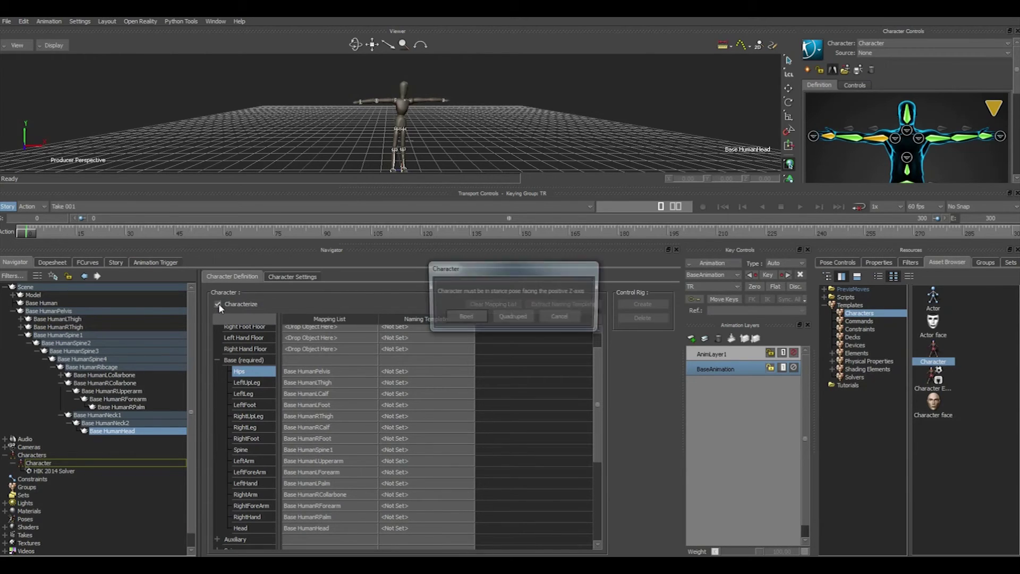
- Characterize the mannequin as a Biped and save the scene as wooden_mobu_character.fbx
{"action": "left_click", "coordinate": [464, 317]}
{"action": "left_click_drag", "start_coordinate": [439, 184], "coordinate": [439, 344]}
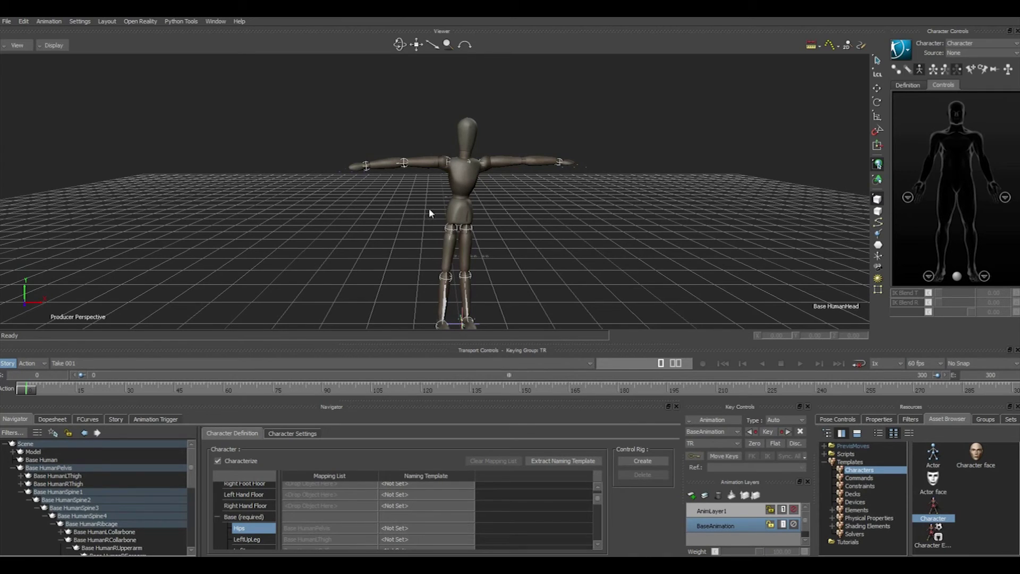
{"action": "left_click", "coordinate": [6, 21]}
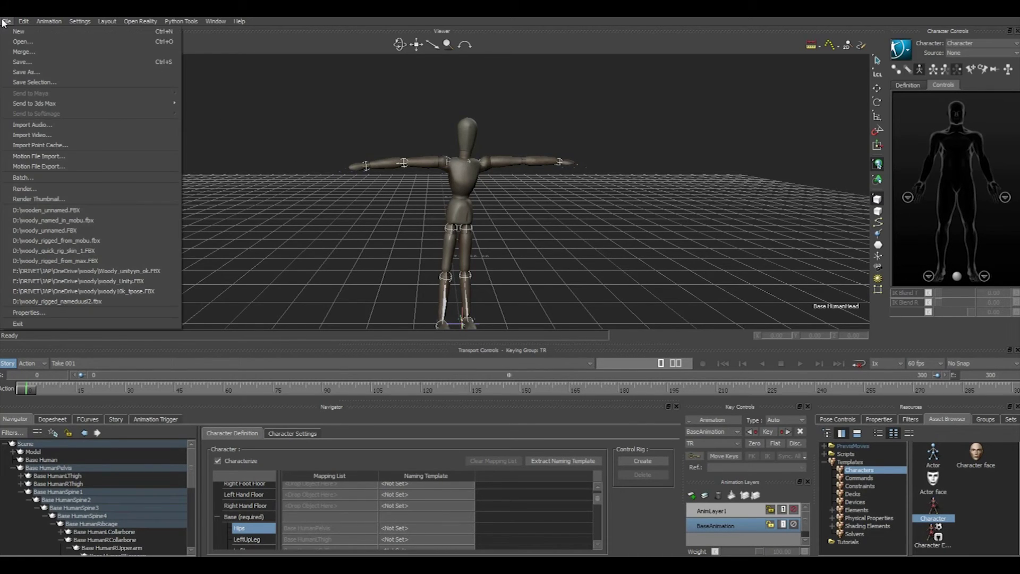
{"action": "left_click", "coordinate": [29, 72]}
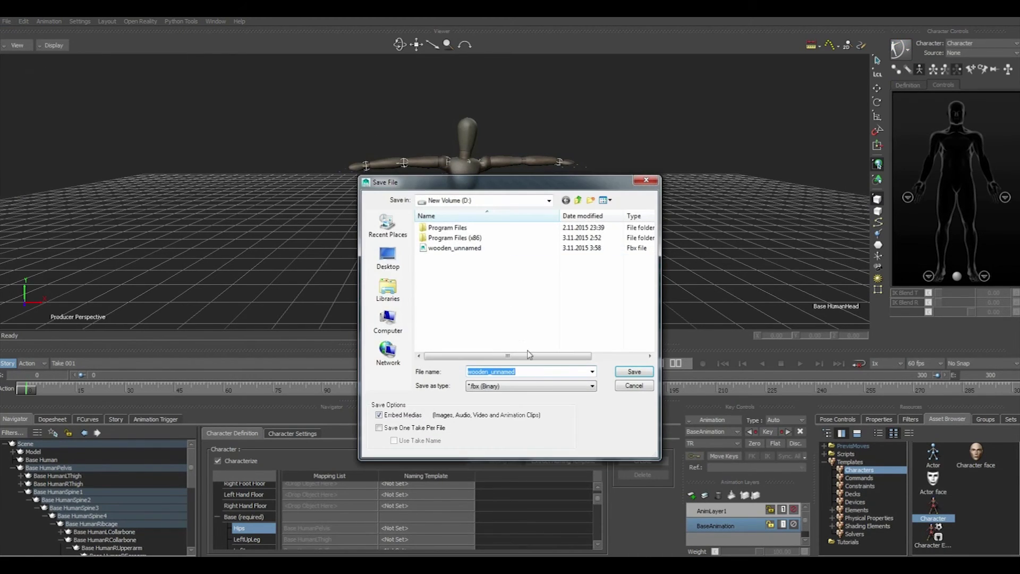
{"action": "key", "text": "BackSpace"}
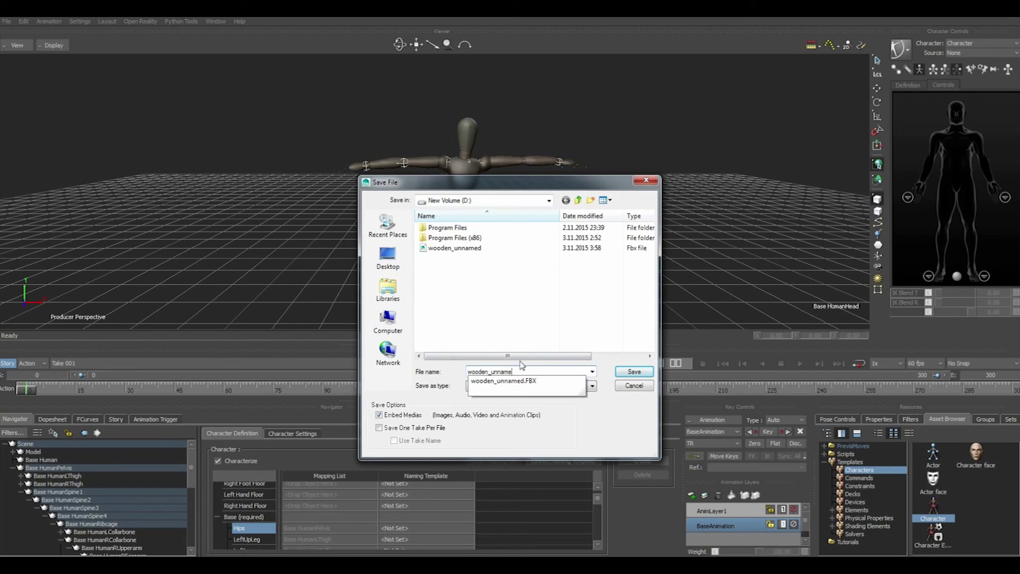
{"action": "type", "text": "mobu_character"}
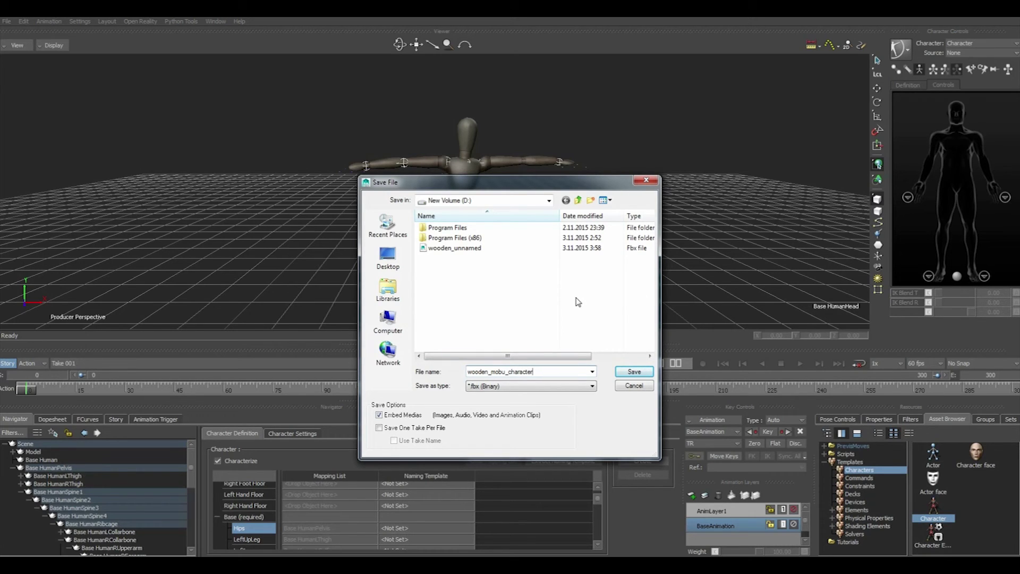
{"action": "left_click", "coordinate": [634, 372]}
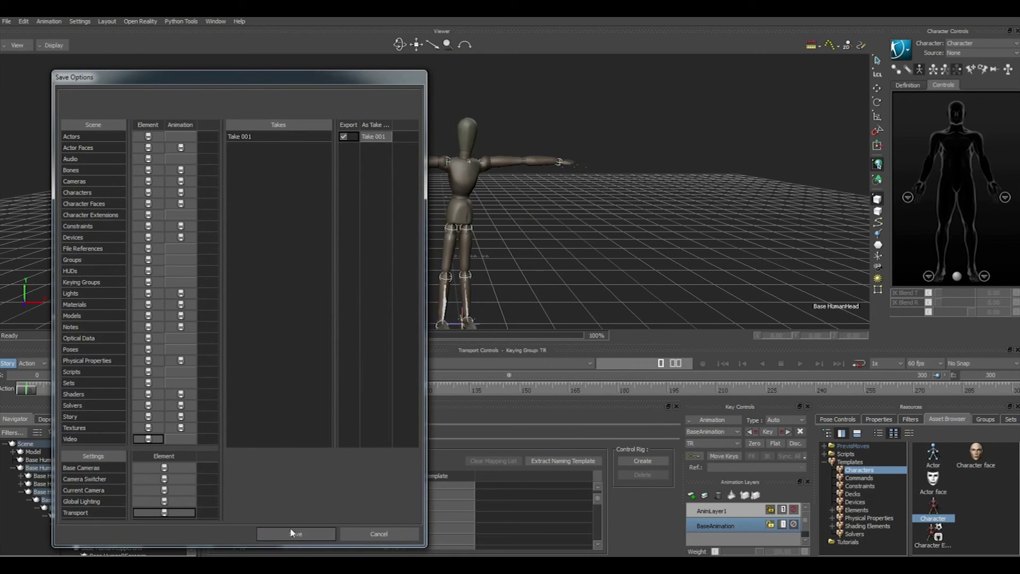
{"action": "left_click", "coordinate": [292, 533]}
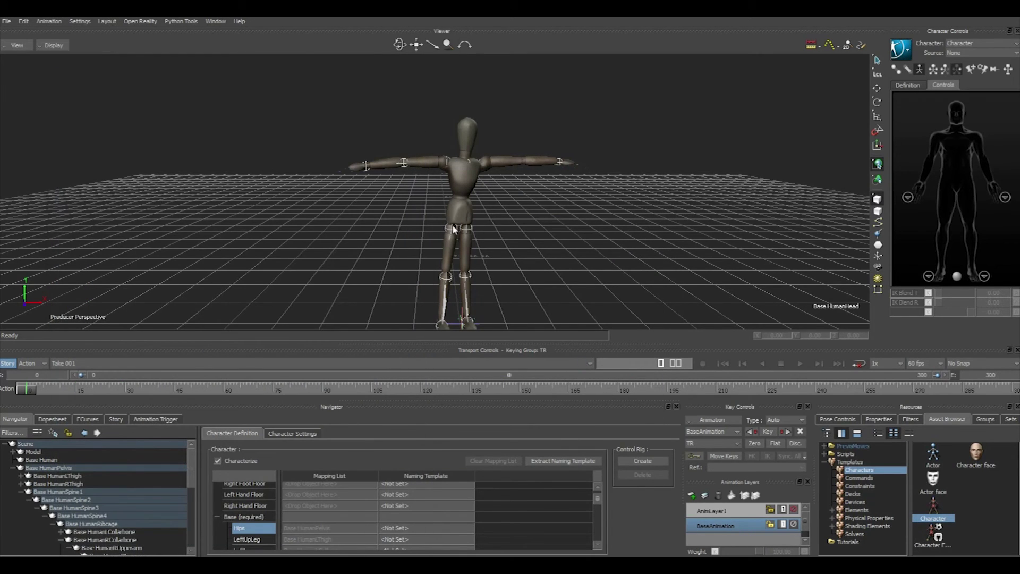
- Start a new empty scene and add a Kinect 1.0 device to the viewer
{"action": "left_click", "coordinate": [8, 22]}
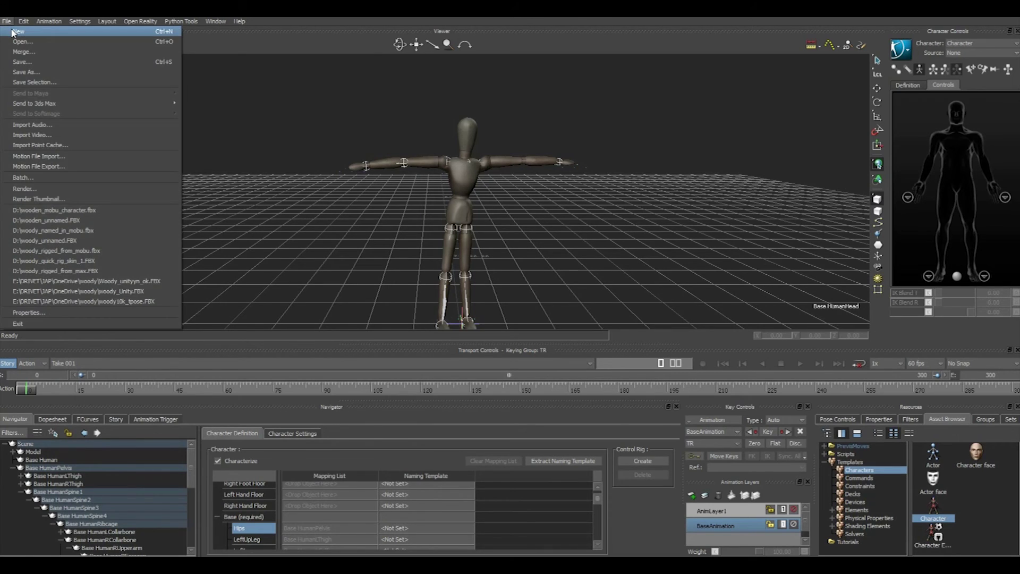
{"action": "left_click", "coordinate": [14, 32]}
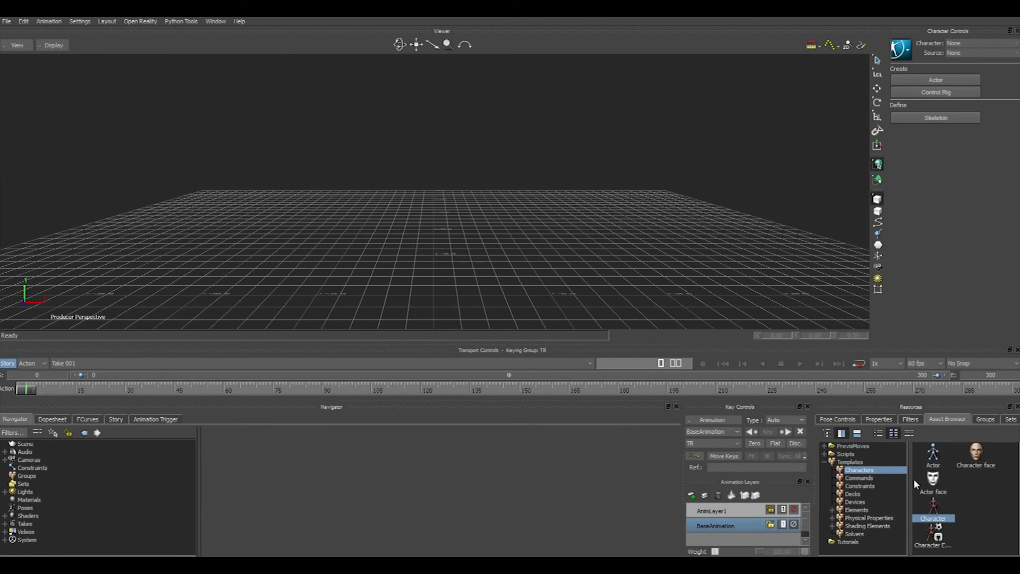
{"action": "left_click", "coordinate": [854, 501]}
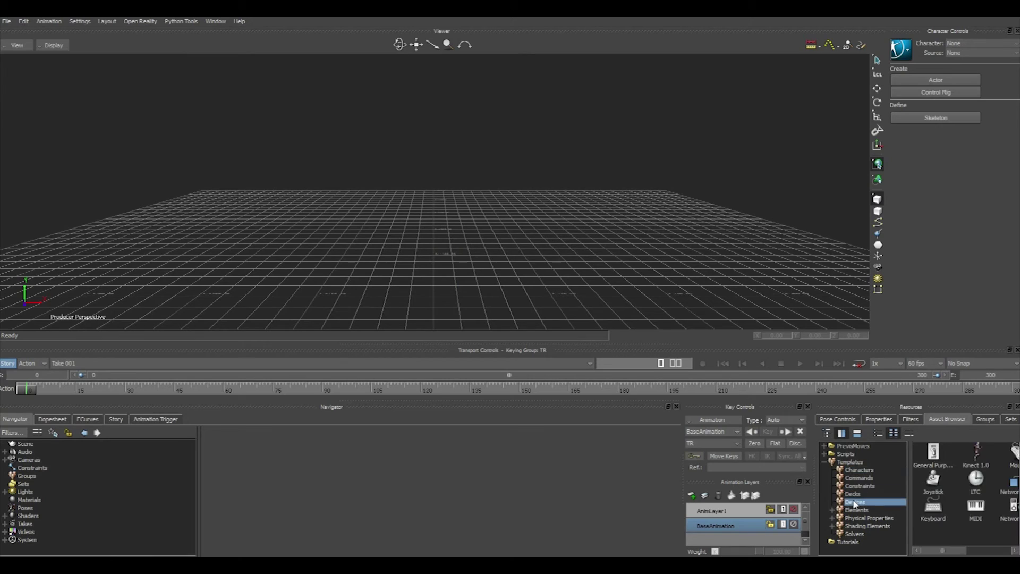
{"action": "mouse_move", "coordinate": [977, 454]}
{"action": "left_mouse_down"}
{"action": "mouse_move", "coordinate": [565, 187]}
{"action": "mouse_move", "coordinate": [452, 181]}
{"action": "left_mouse_up"}
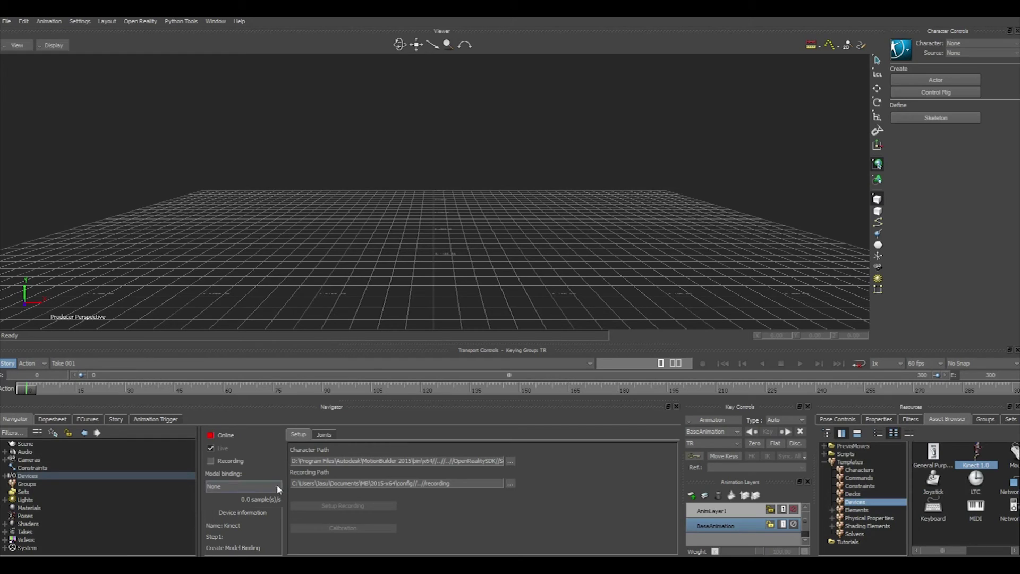
- Set the Kinect model binding to Create and put it online without voice control
{"action": "left_click", "coordinate": [254, 485]}
{"action": "left_click", "coordinate": [220, 505]}
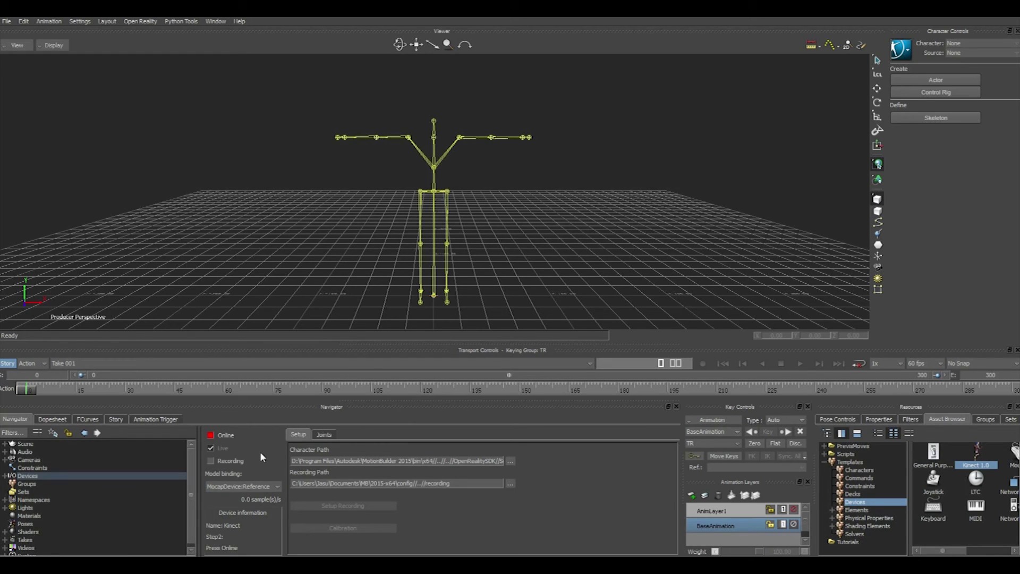
{"action": "left_click", "coordinate": [218, 434]}
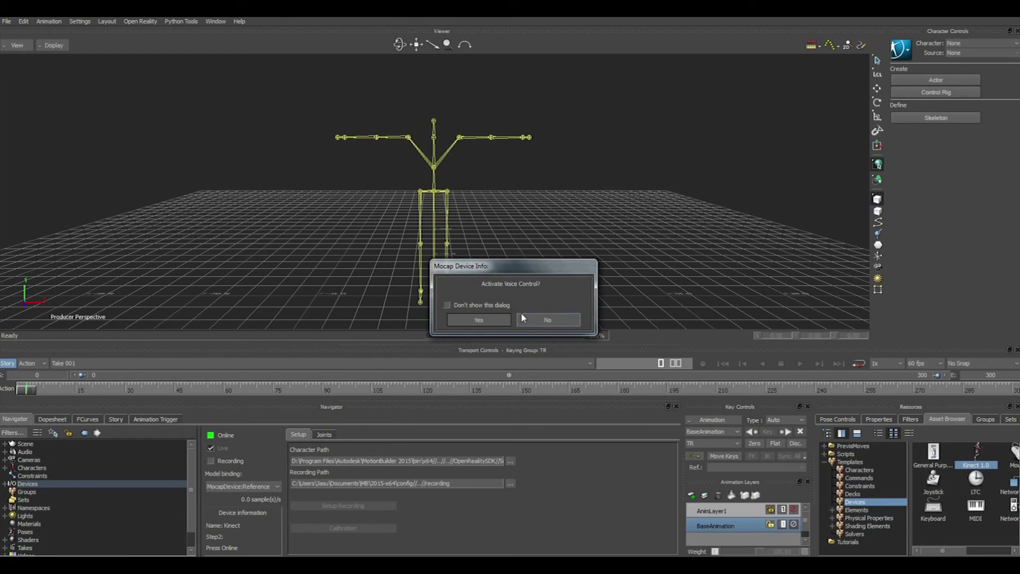
{"action": "left_click", "coordinate": [532, 315]}
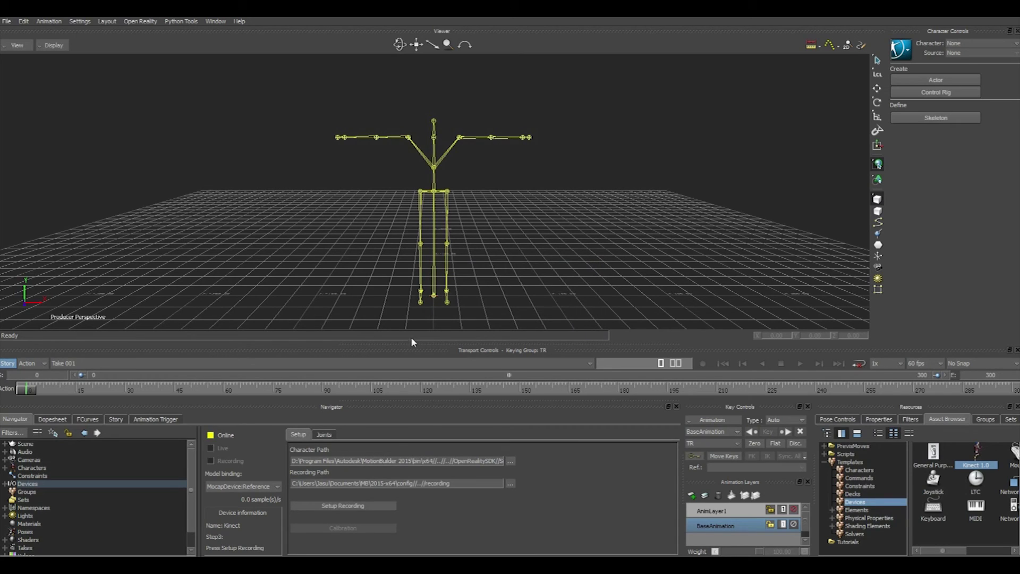
- Load wooden_mobu_character as the Kinect character and run Setup Recording
{"action": "left_click", "coordinate": [510, 461]}
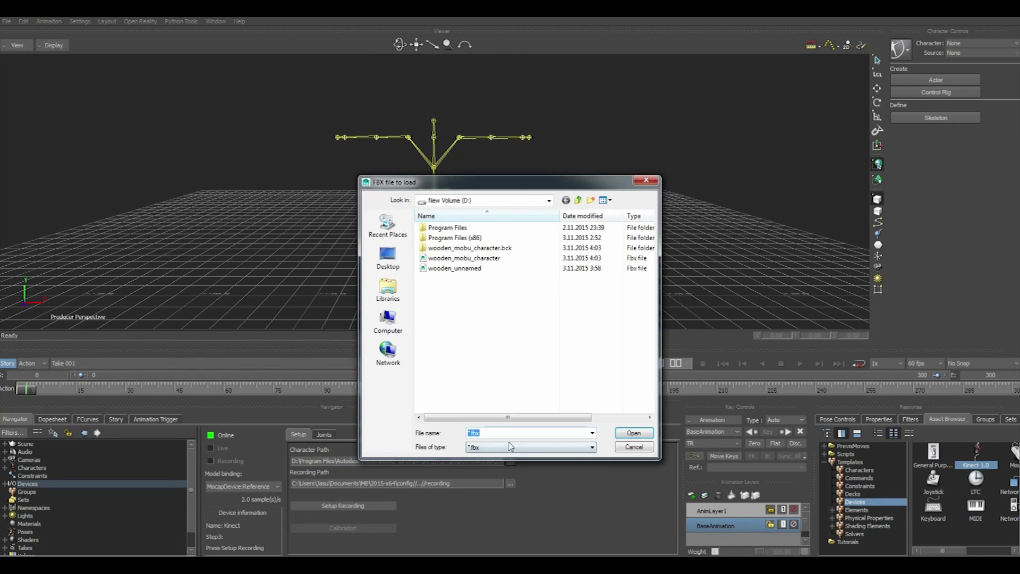
{"action": "left_click", "coordinate": [464, 258]}
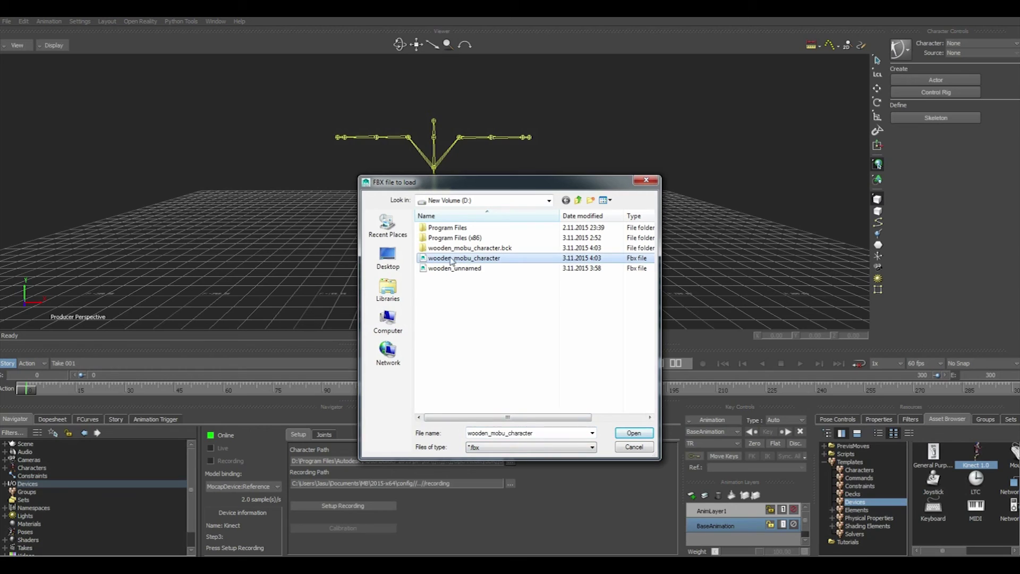
{"action": "left_click", "coordinate": [631, 432]}
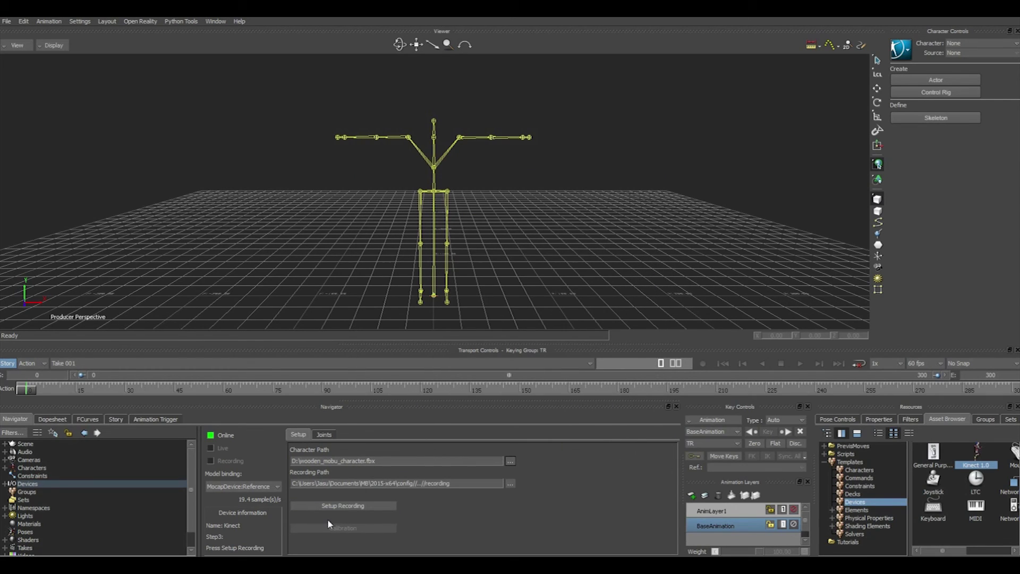
{"action": "left_click", "coordinate": [340, 505]}
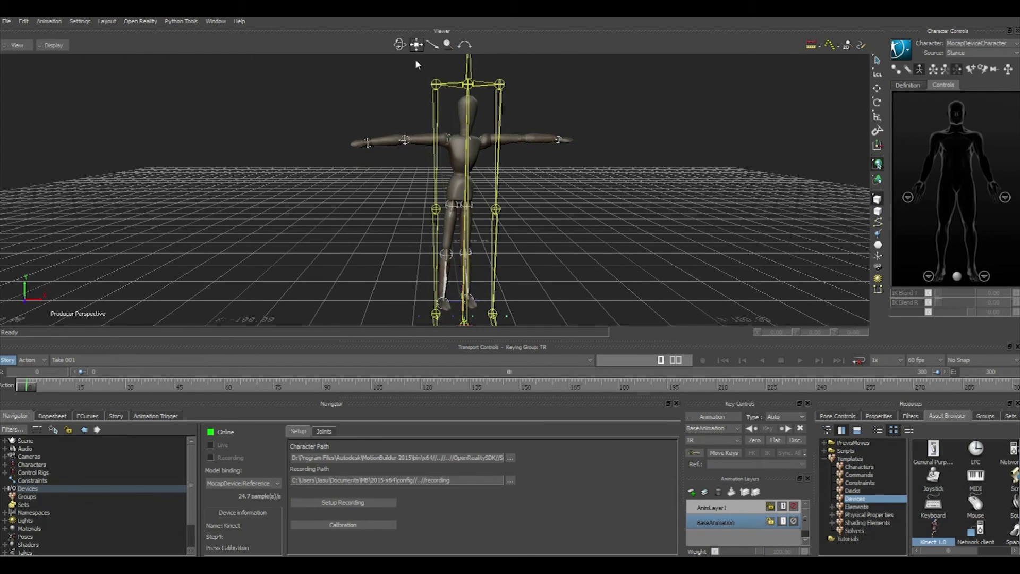
- Start Kinect calibration and confirm the stand-in-front-of-camera prompt
{"action": "left_click_drag", "start_coordinate": [357, 339], "coordinate": [358, 341]}
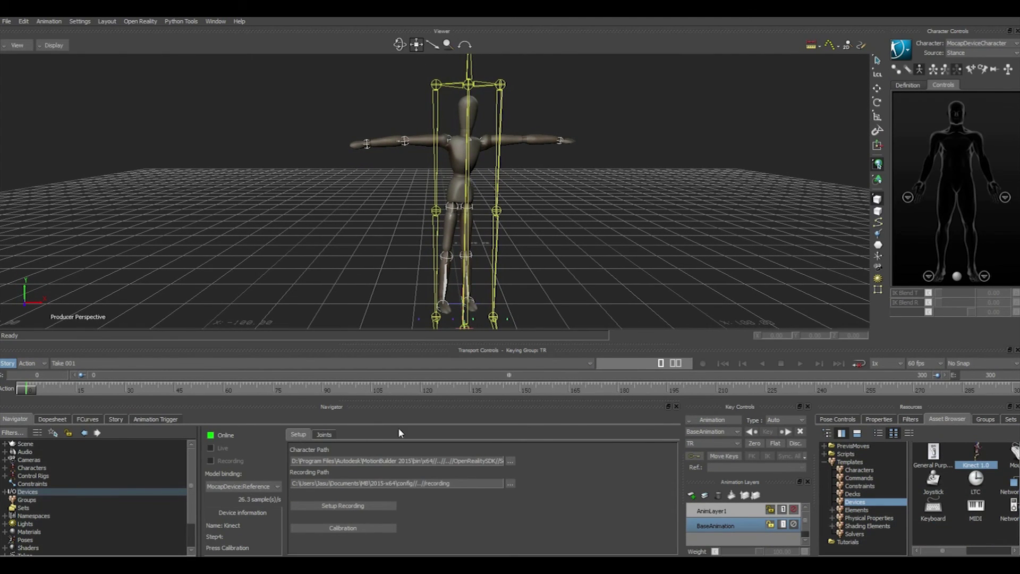
{"action": "left_click", "coordinate": [347, 528]}
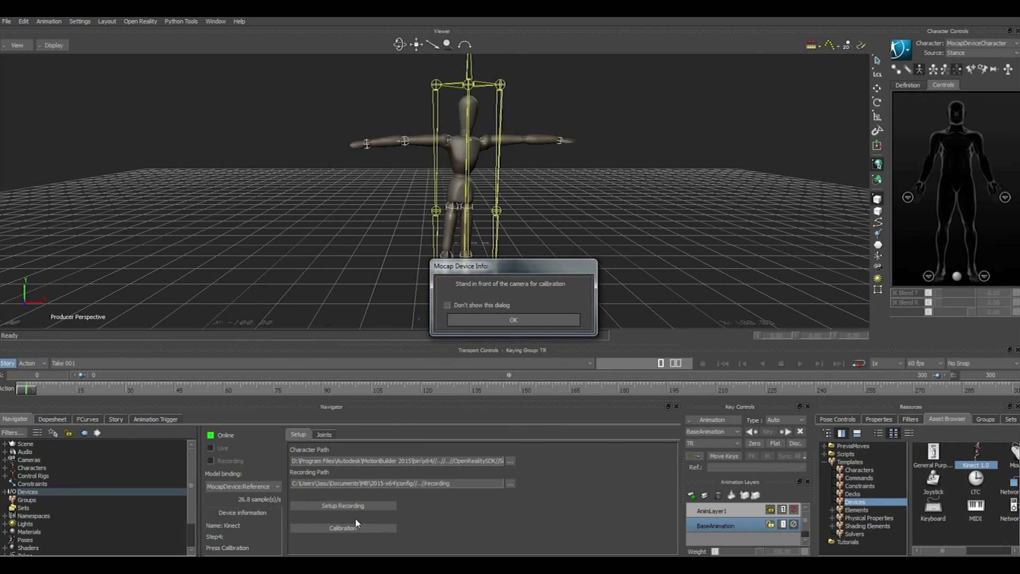
{"action": "left_click", "coordinate": [501, 320]}
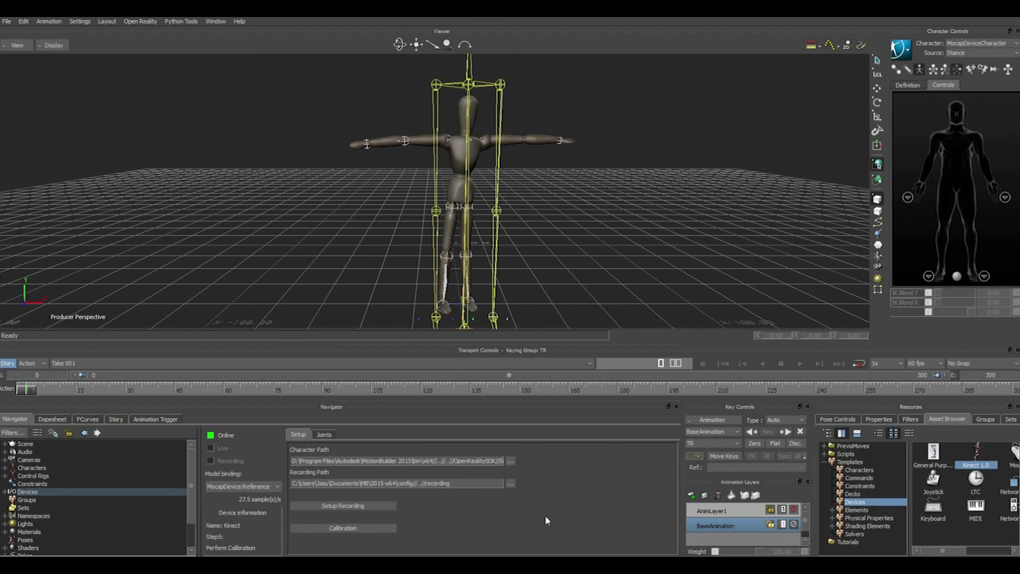